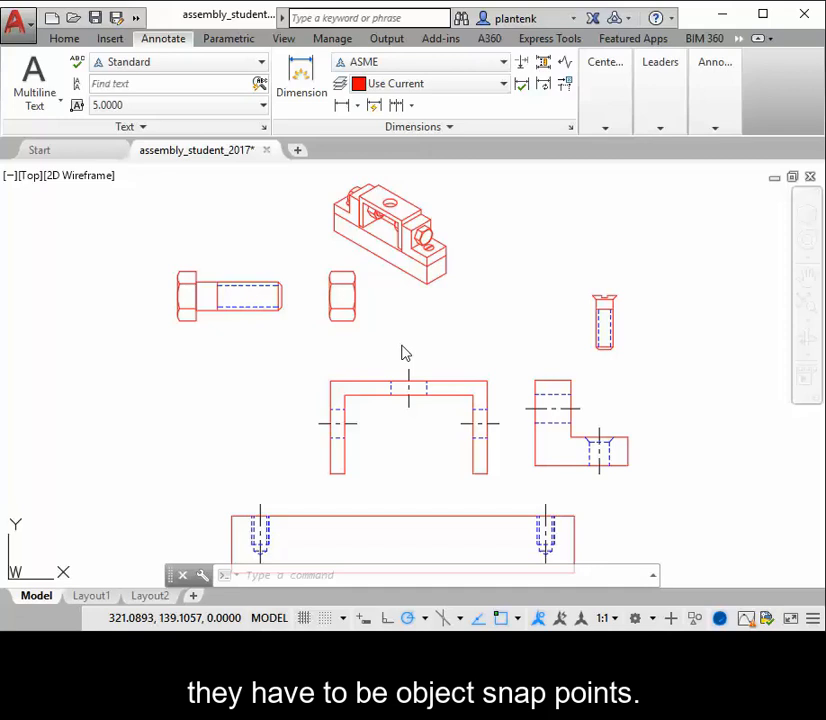
# Move the L-shaped bracket so its horizontal hole centerline meets the U-shaped plate's hole centerline at the plate's right outer edge.
pyautogui.click(65, 42)
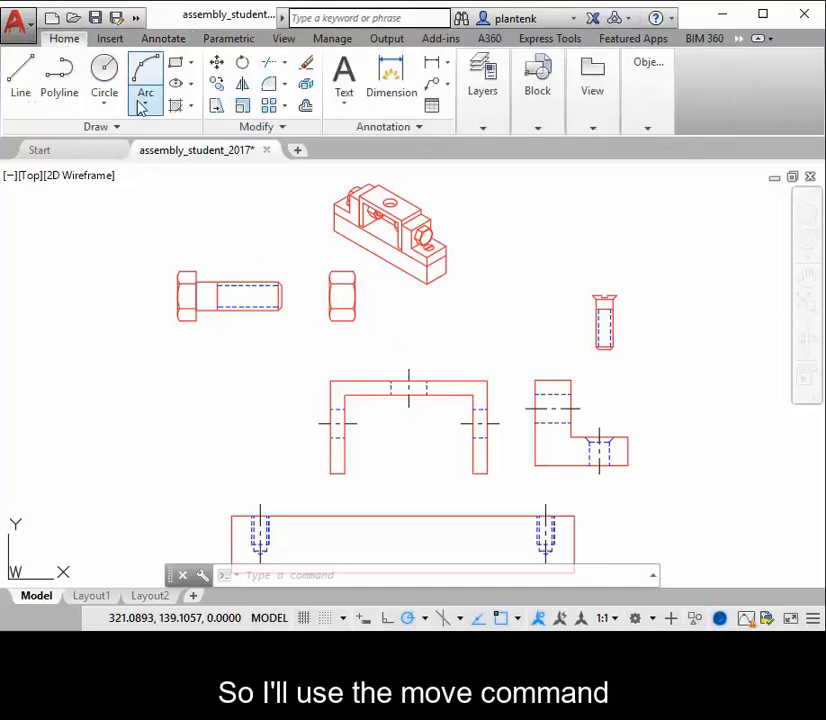
pyautogui.click(218, 64)
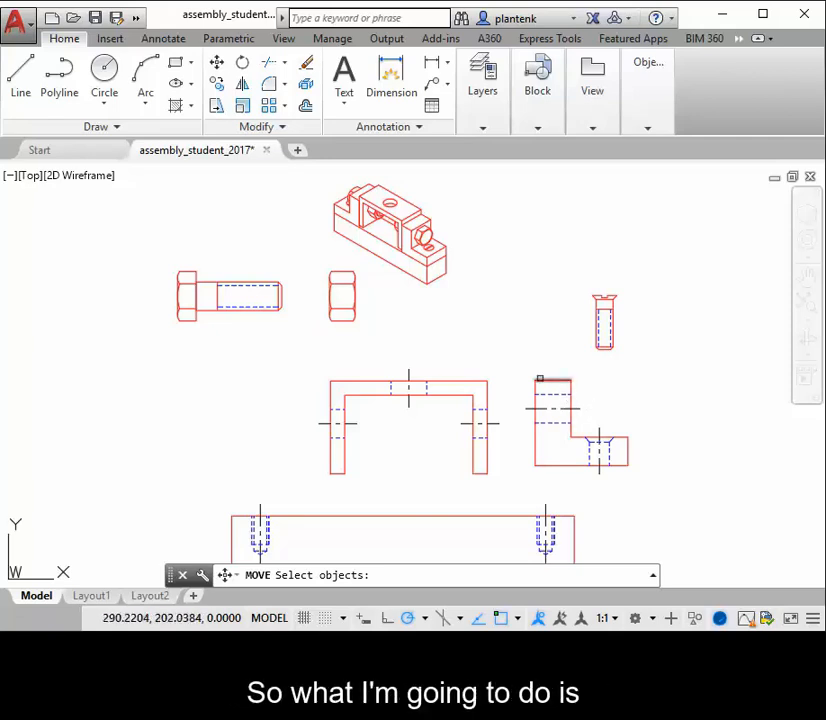
pyautogui.click(507, 367)
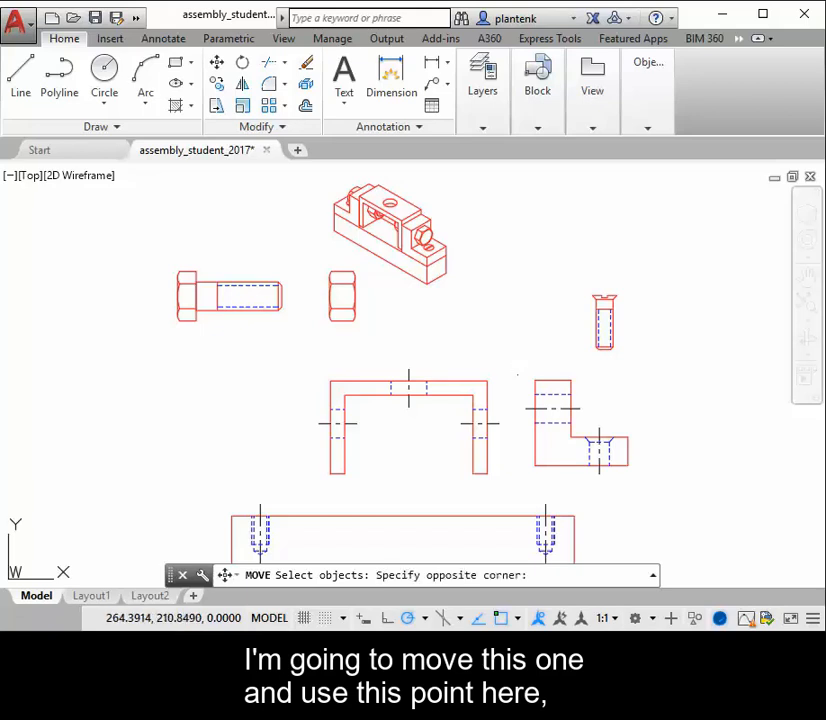
pyautogui.click(638, 476)
pyautogui.press('Return')
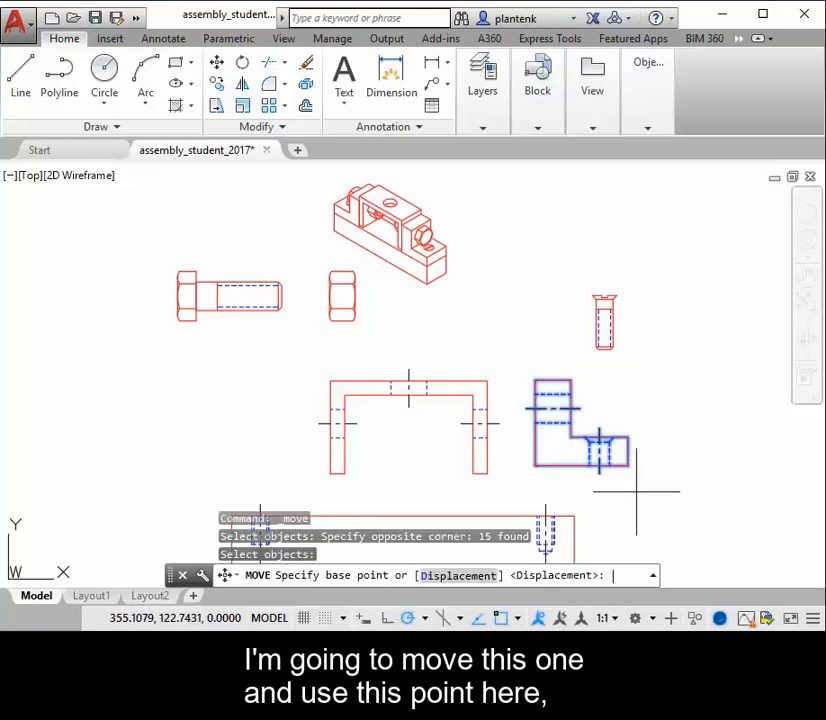
pyautogui.click(536, 408)
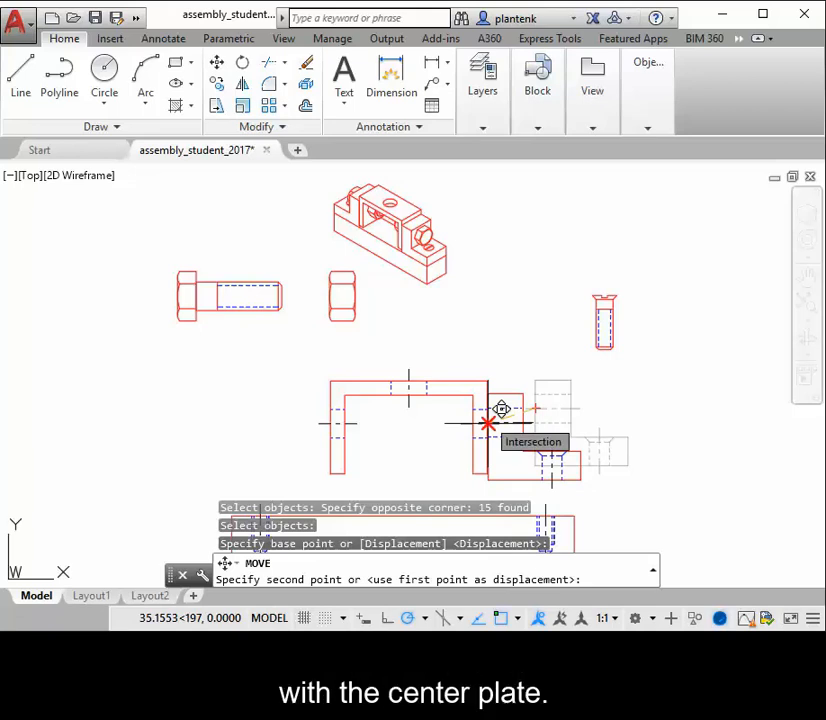
pyautogui.click(487, 423)
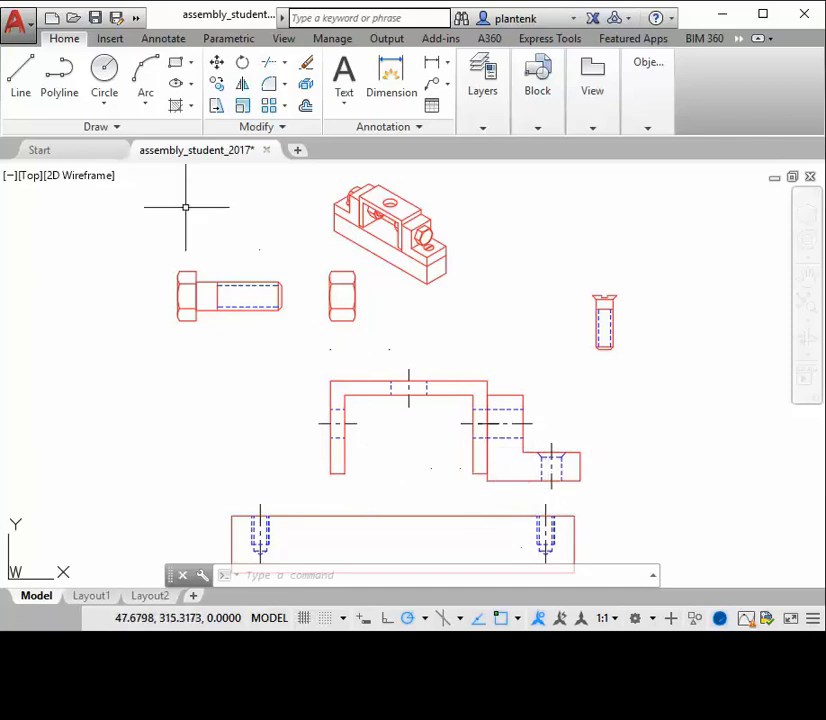
# Move the U-shaped plate and L-bracket together so the bracket's countersunk hole centerline meets the right hole's centerline on the base's top edge.
pyautogui.click(217, 64)
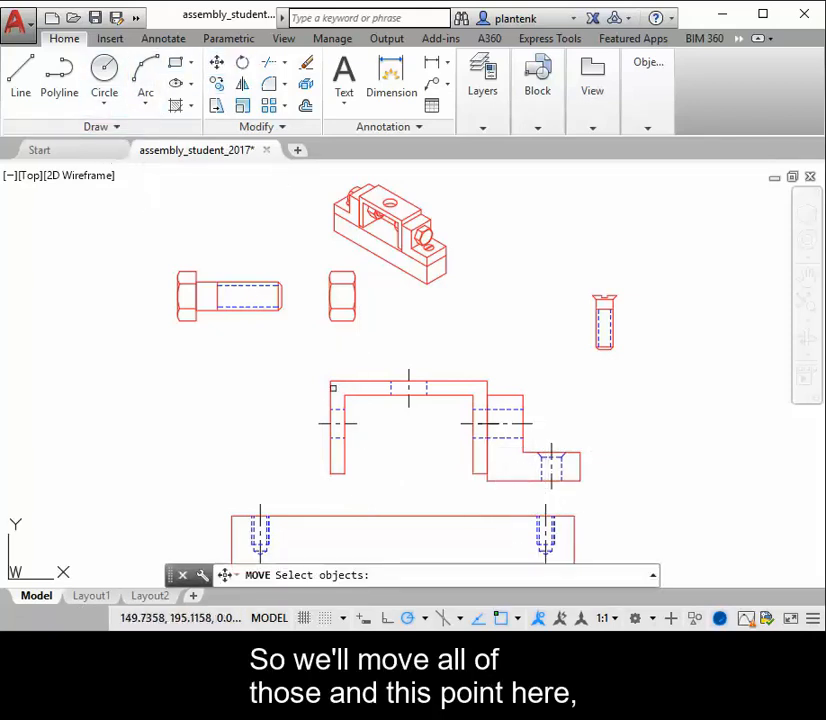
pyautogui.click(297, 350)
pyautogui.click(604, 492)
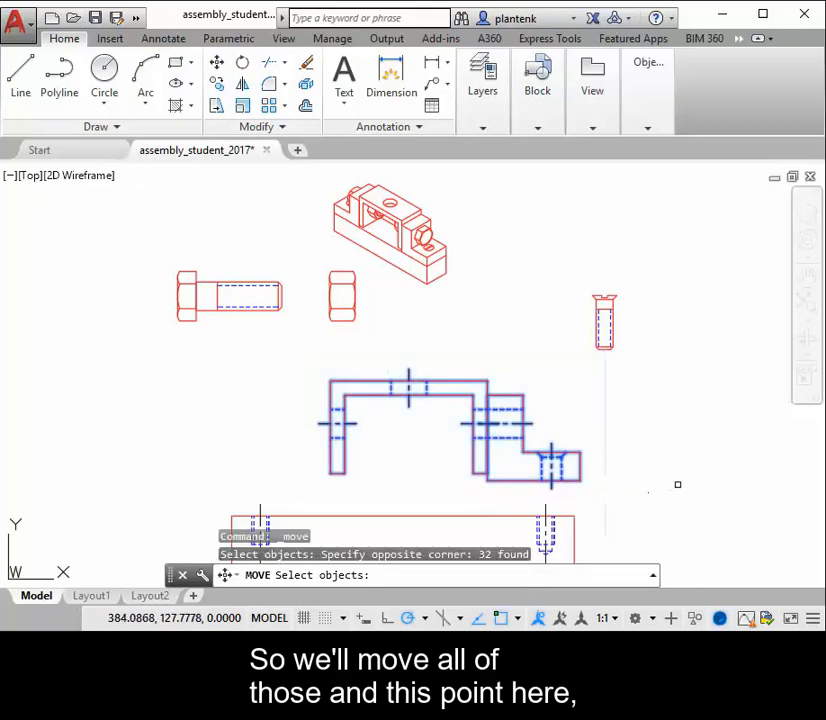
pyautogui.press('Return')
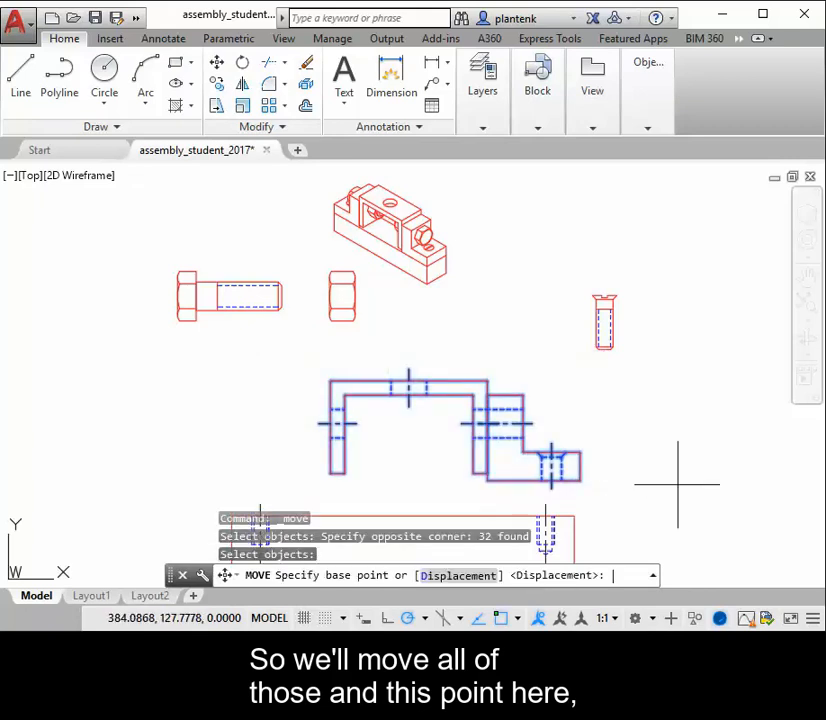
pyautogui.click(551, 481)
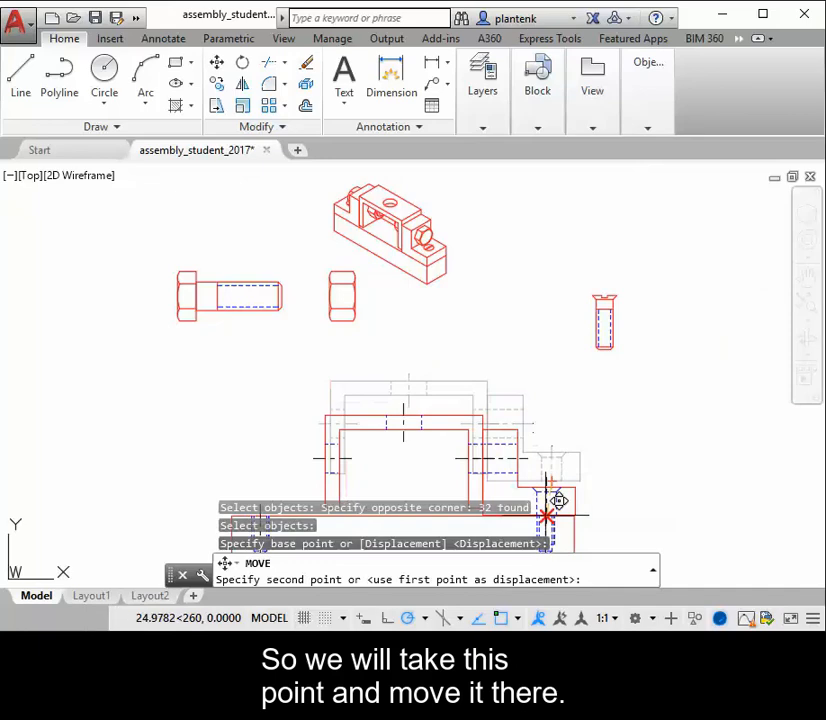
pyautogui.click(555, 498)
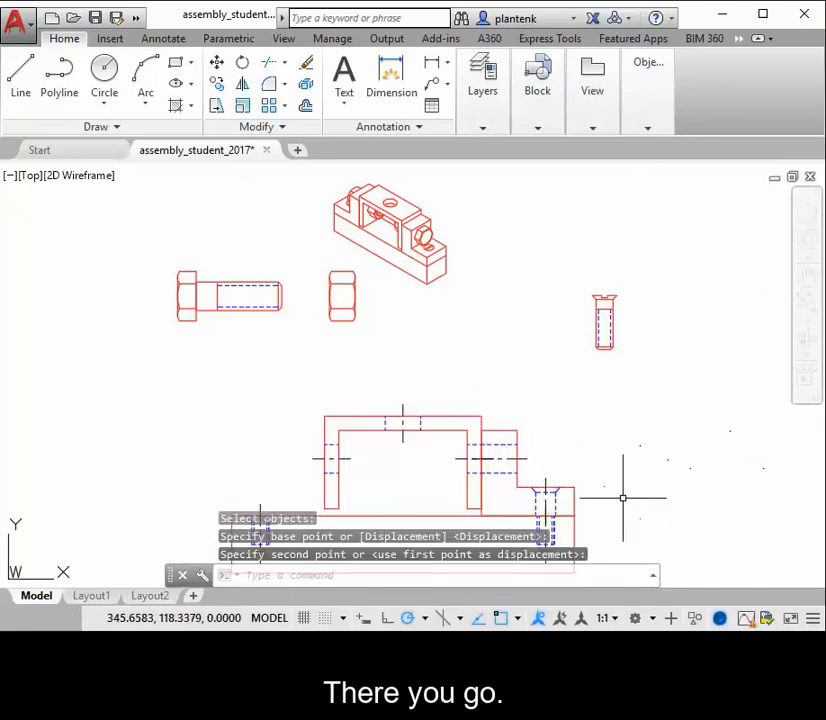
# Move the screw with object snap tracking off, placing the midpoint of its head's underside at the bottom center of the bracket's countersink.
pyautogui.moveTo(623, 498)
pyautogui.mouseDown(button='middle')
pyautogui.moveTo(625, 412)
pyautogui.moveTo(599, 376)
pyautogui.moveTo(594, 404)
pyautogui.mouseUp(button='middle')
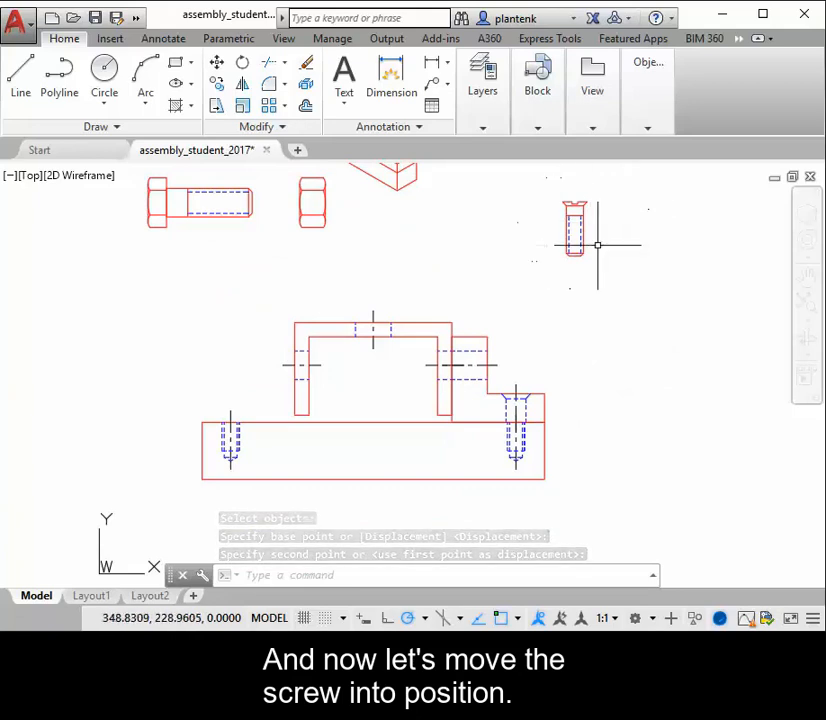
pyautogui.click(216, 64)
pyautogui.click(544, 185)
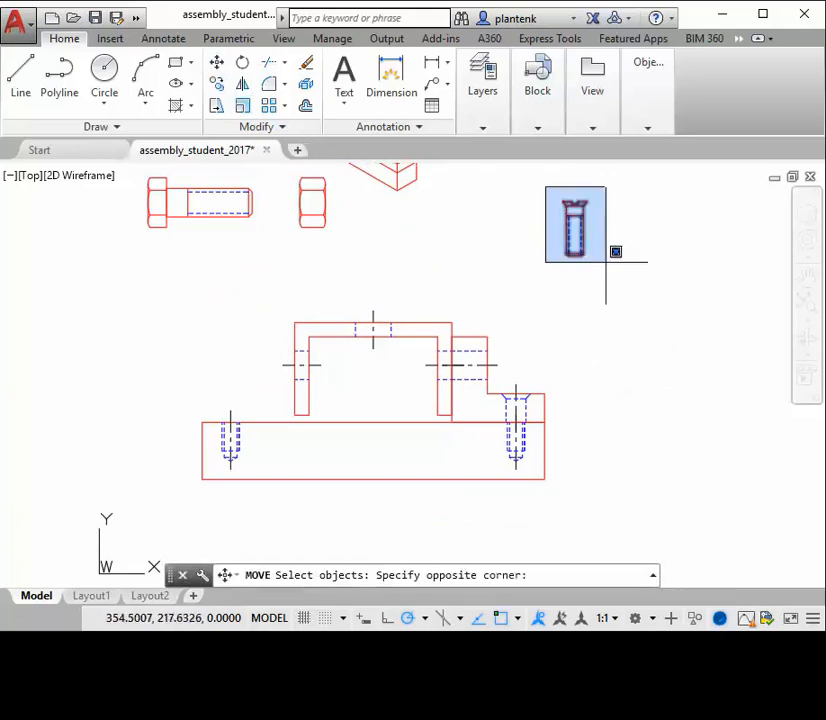
pyautogui.click(609, 274)
pyautogui.press('Return')
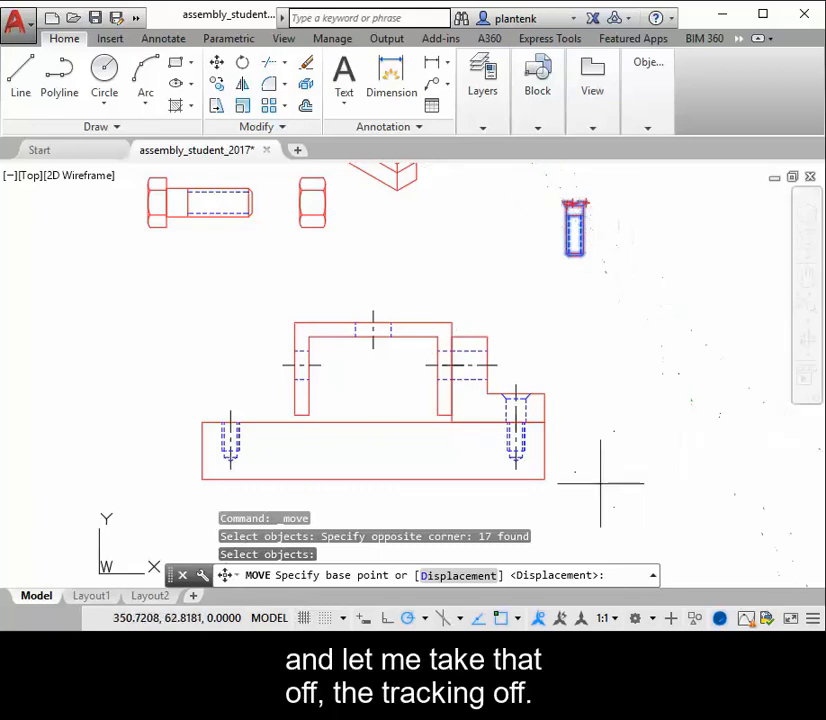
pyautogui.click(502, 619)
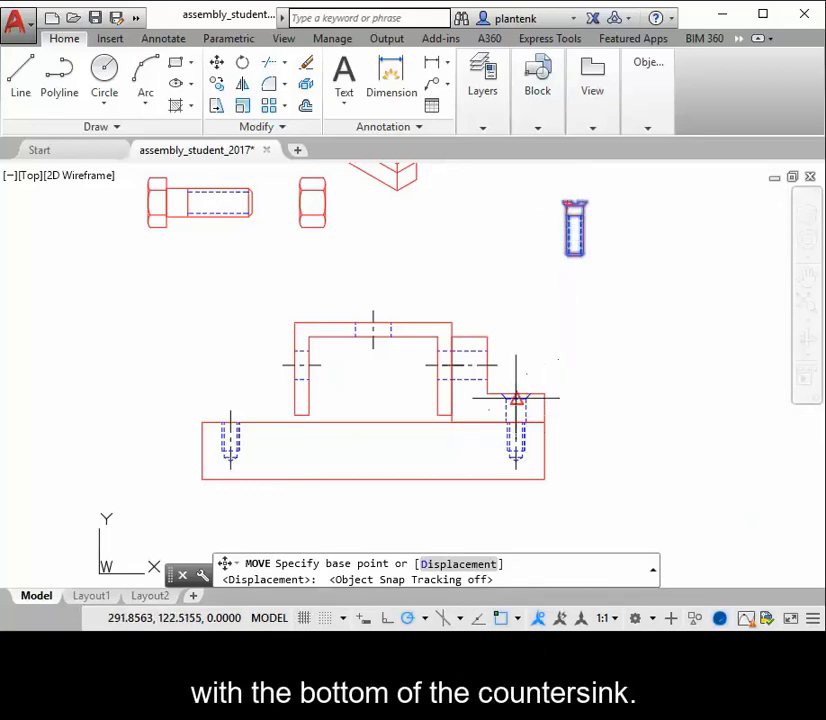
pyautogui.scroll(2, 608, 289)
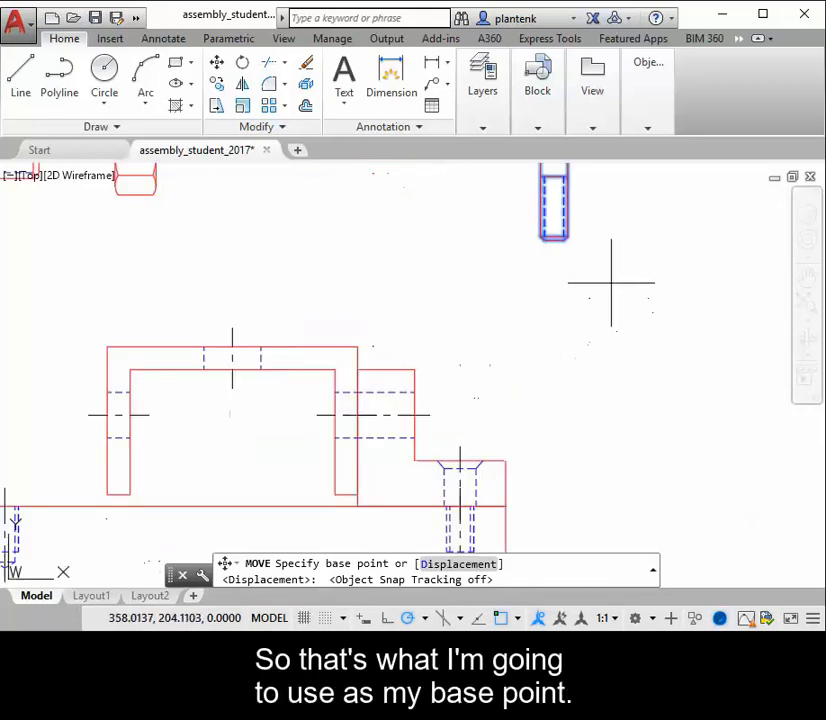
pyautogui.moveTo(605, 230); pyautogui.dragTo(595, 285, button='middle')
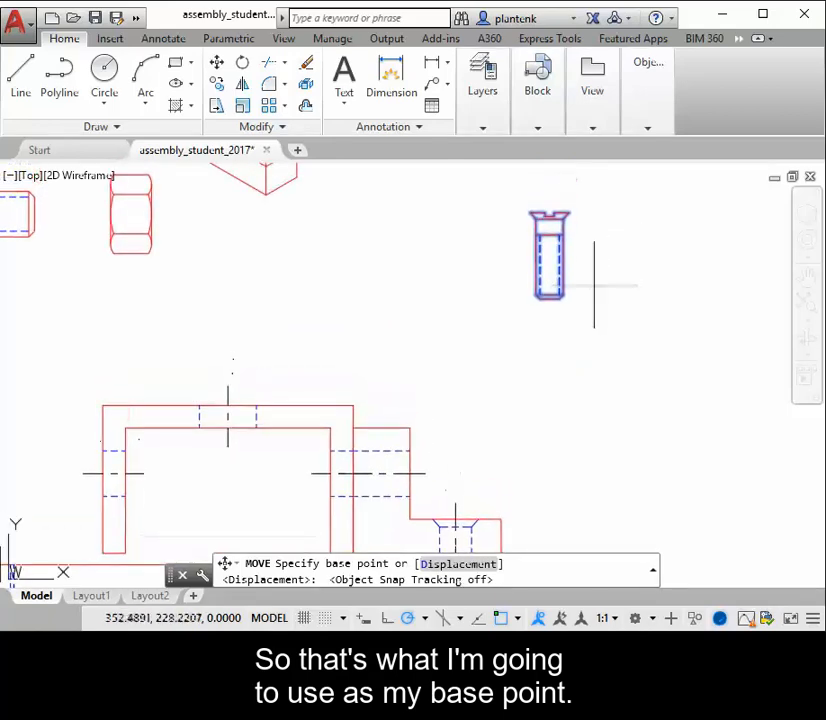
pyautogui.click(549, 218)
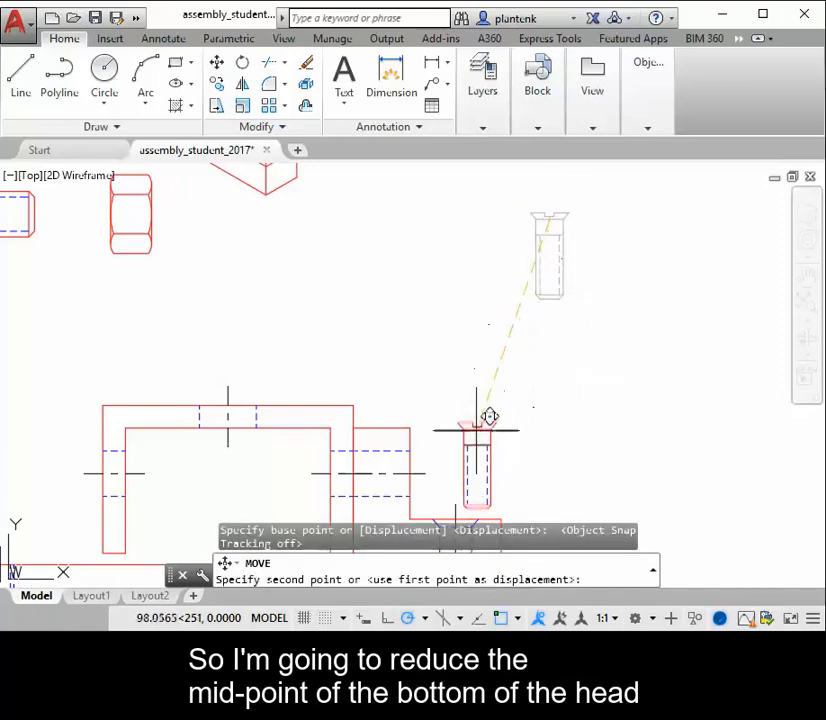
pyautogui.moveTo(489, 416)
pyautogui.mouseDown(button='middle')
pyautogui.moveTo(483, 400)
pyautogui.moveTo(531, 253)
pyautogui.mouseUp(button='middle')
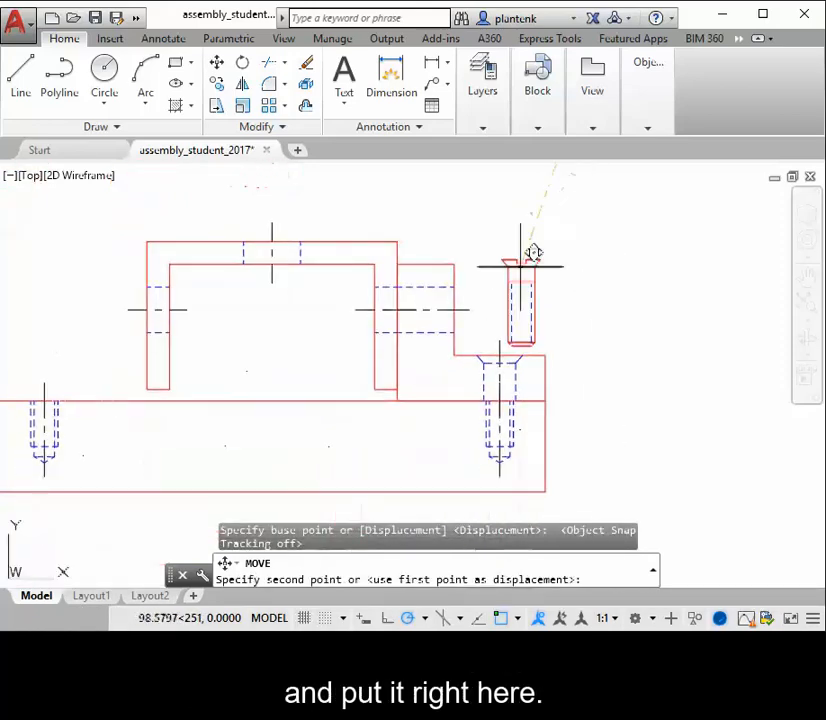
pyautogui.click(512, 348)
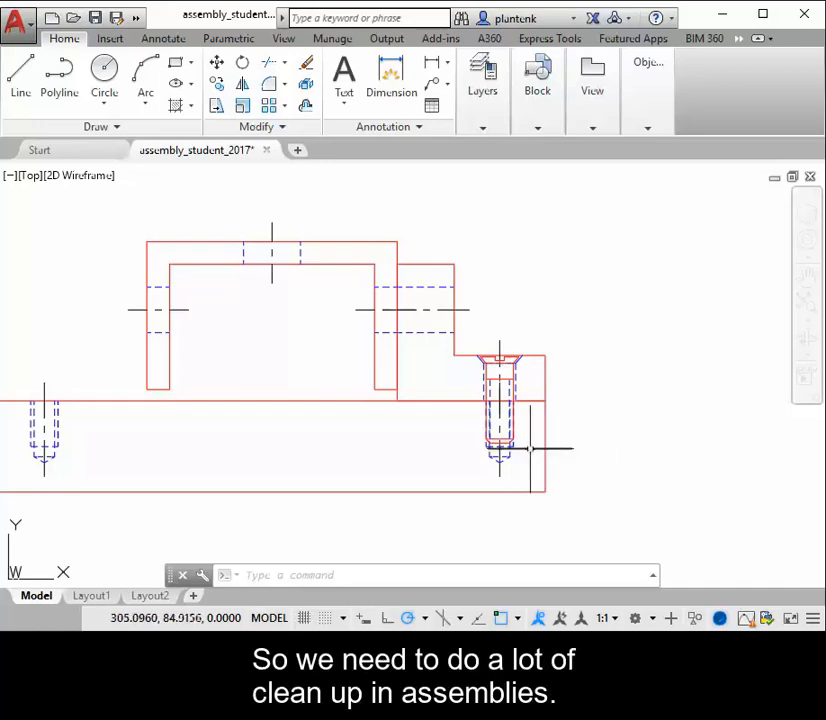
# Change the screw shank's right vertical edge to the Hidden layer and clear the selection.
pyautogui.scroll(-3, 529, 448)
pyautogui.scroll(6, 511, 439)
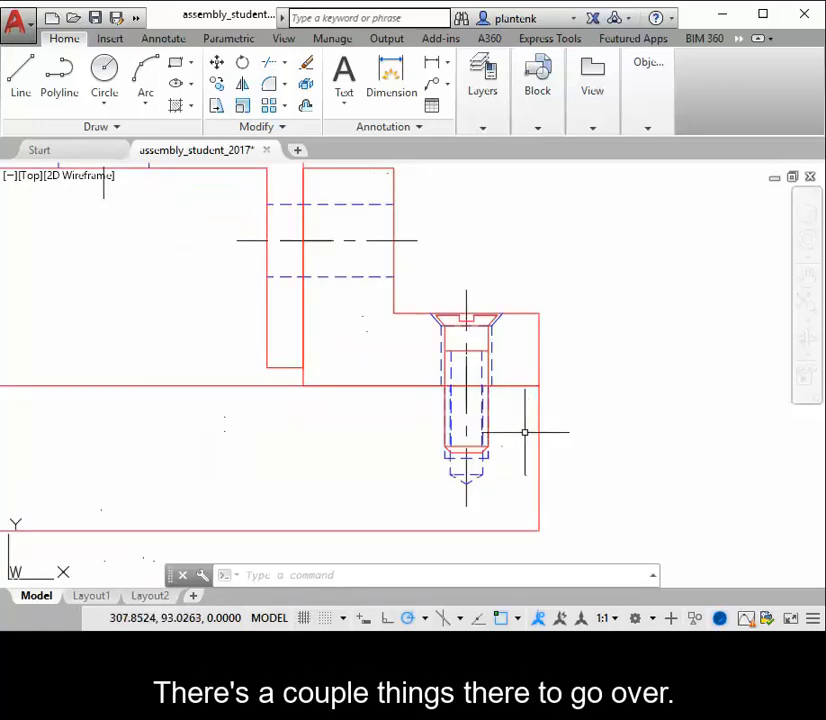
pyautogui.scroll(2, 524, 432)
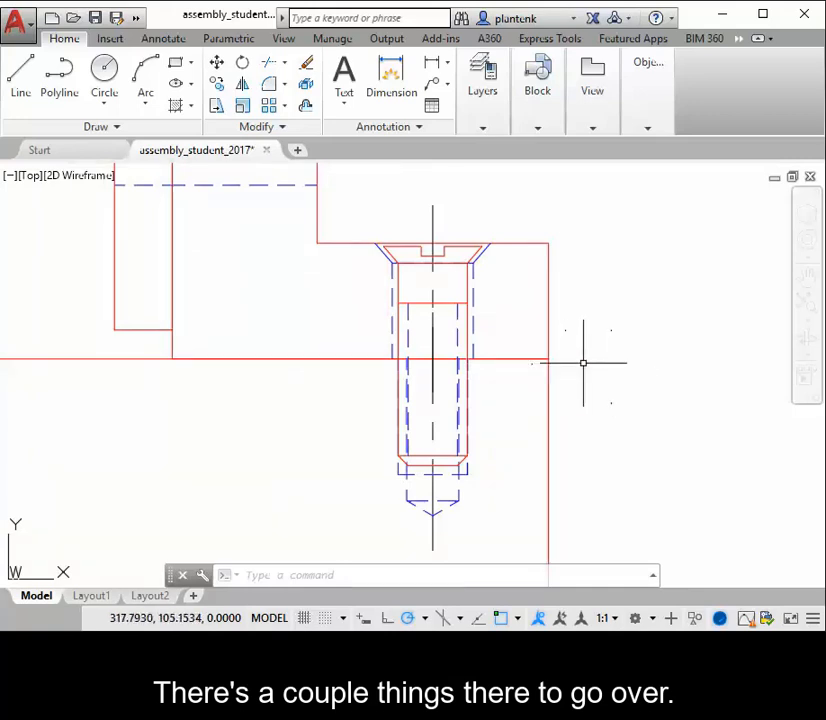
pyautogui.click(468, 334)
pyautogui.click(483, 129)
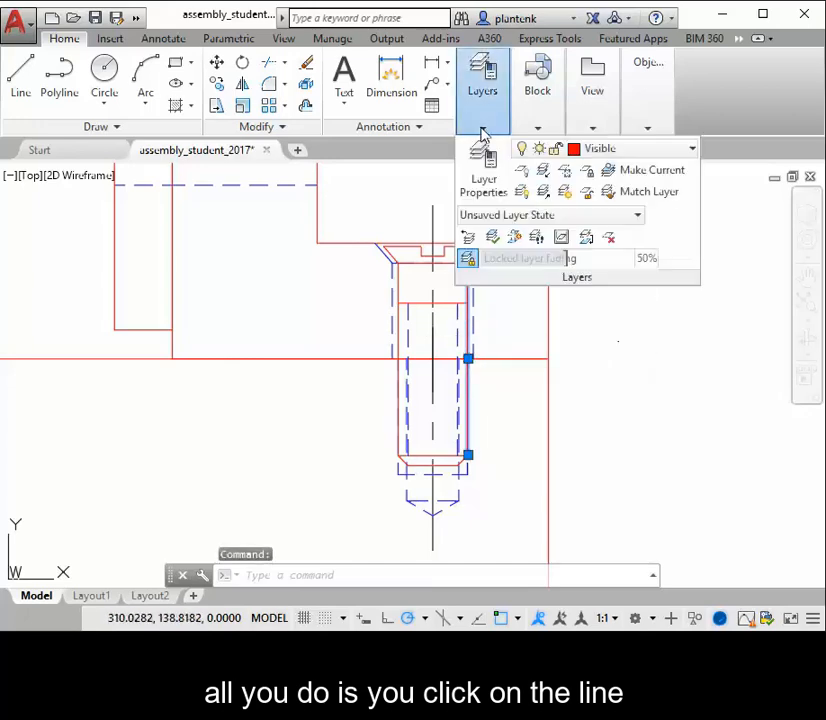
pyautogui.click(610, 152)
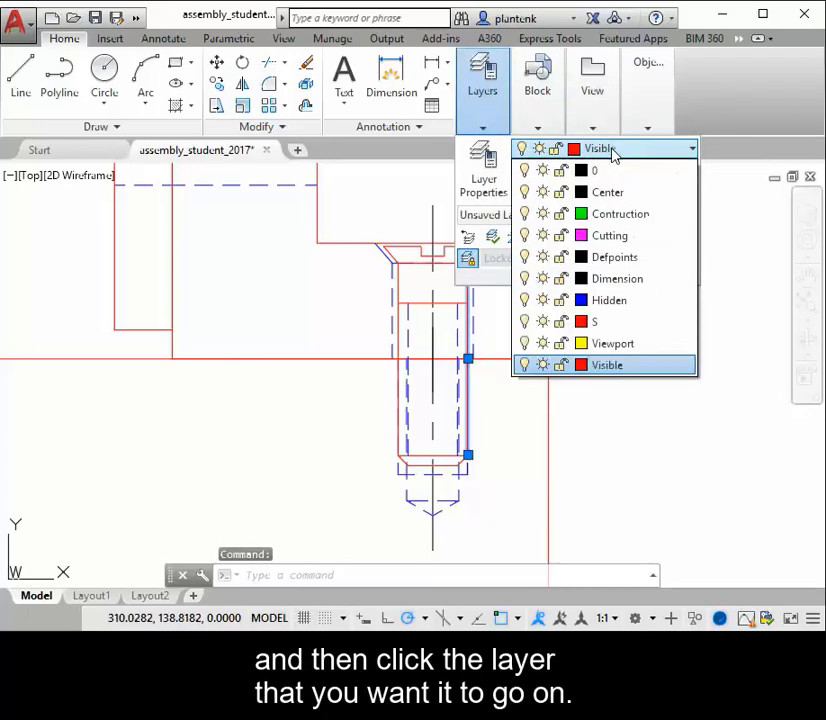
pyautogui.click(620, 301)
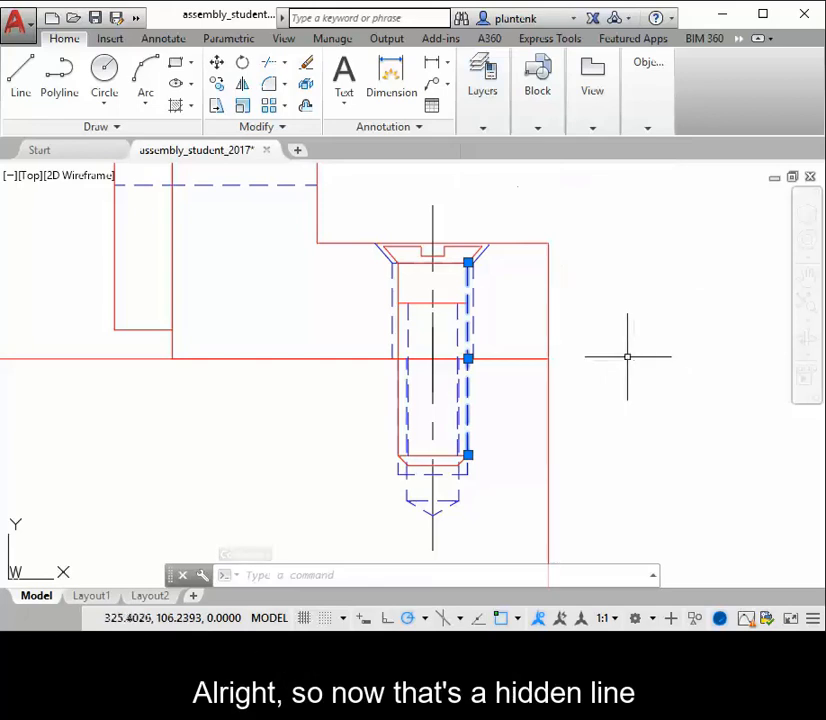
pyautogui.press('Escape')
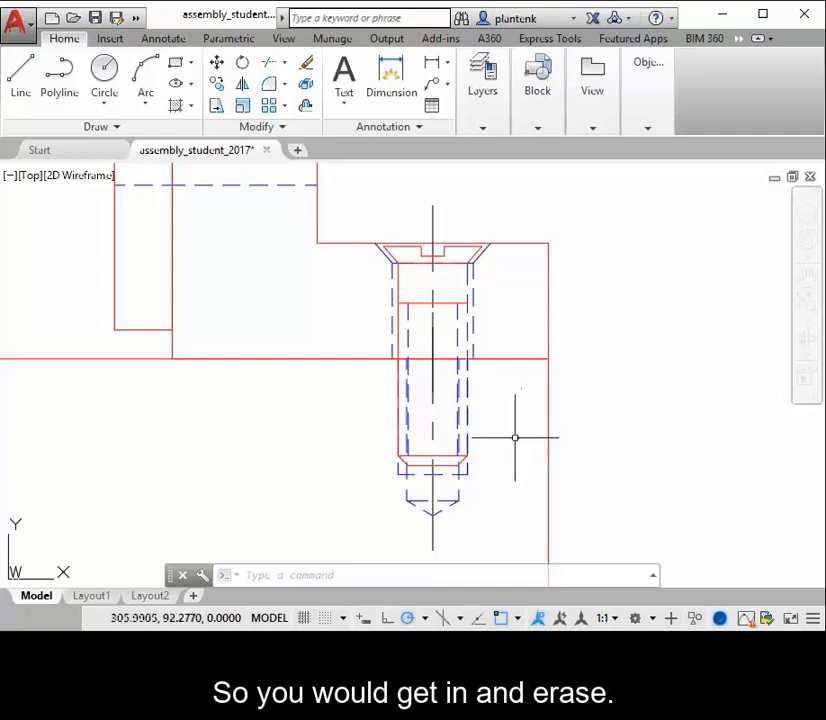
# Erase the tap drill hole's right vertical hidden line and its horizontal hidden line below the screw.
pyautogui.click(459, 491)
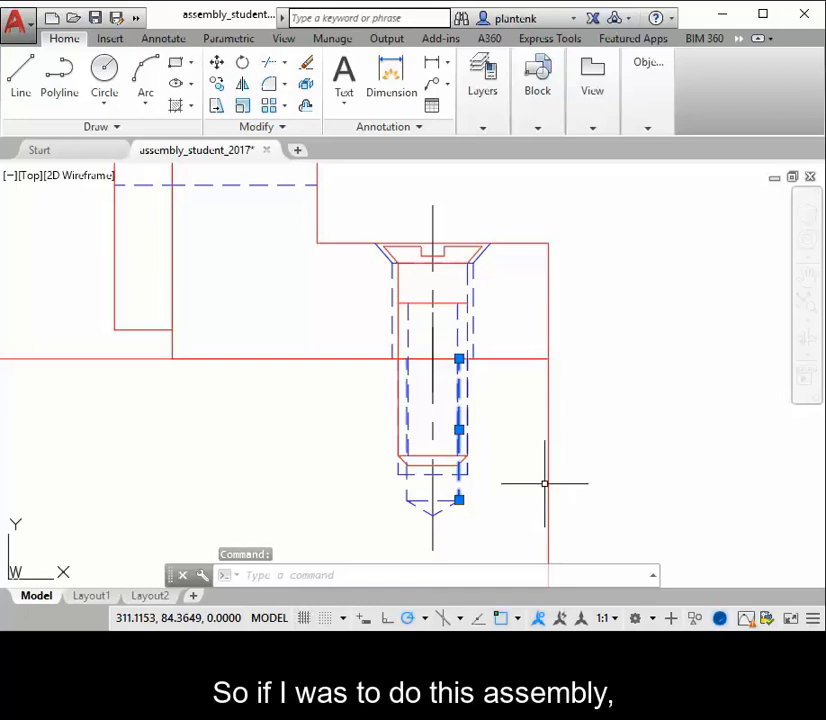
pyautogui.press('Delete')
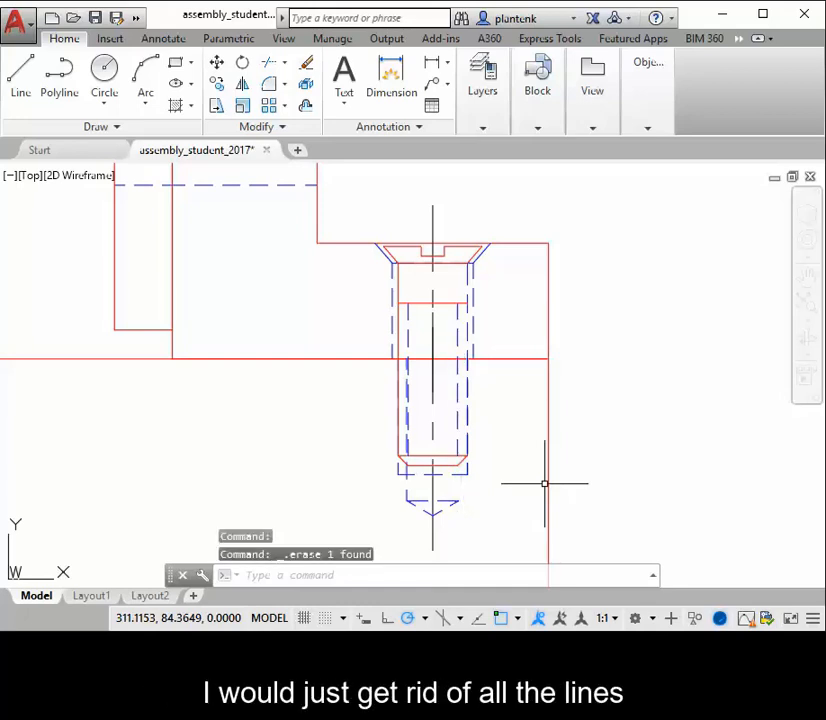
pyautogui.click(448, 500)
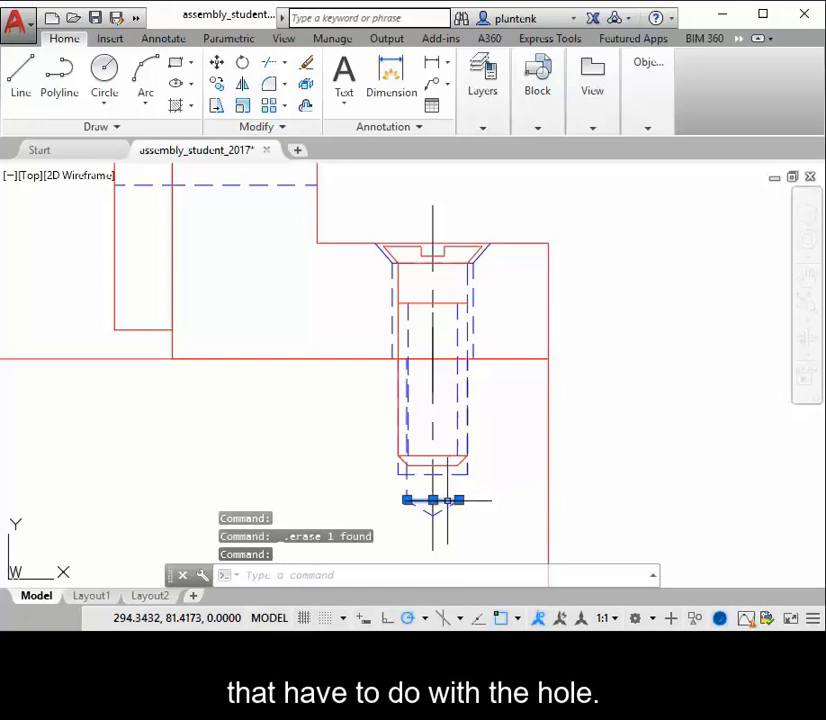
pyautogui.press('Delete')
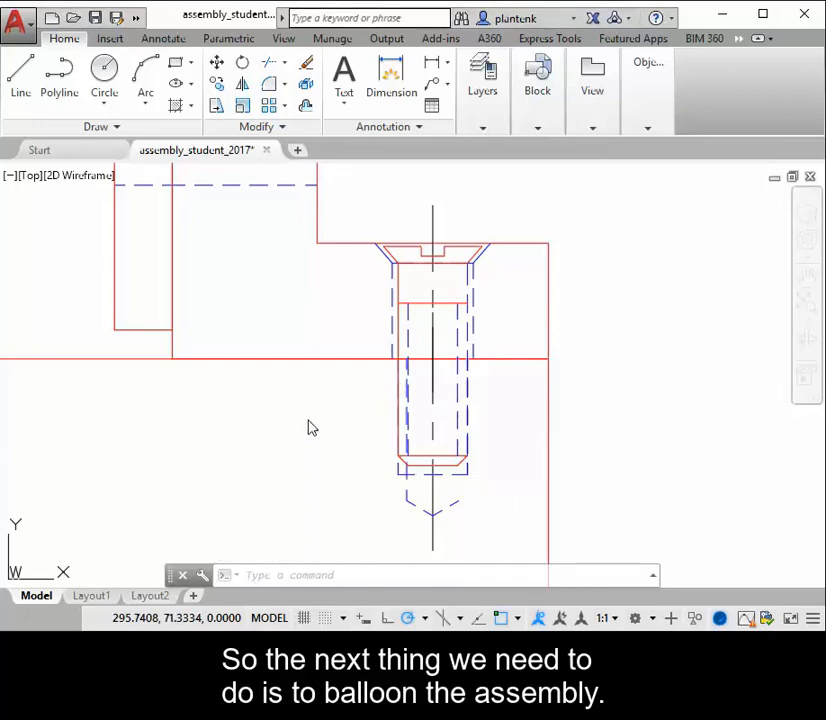
# Create a new multileader style named "balloon", starting with the Standard style.
pyautogui.write('z')
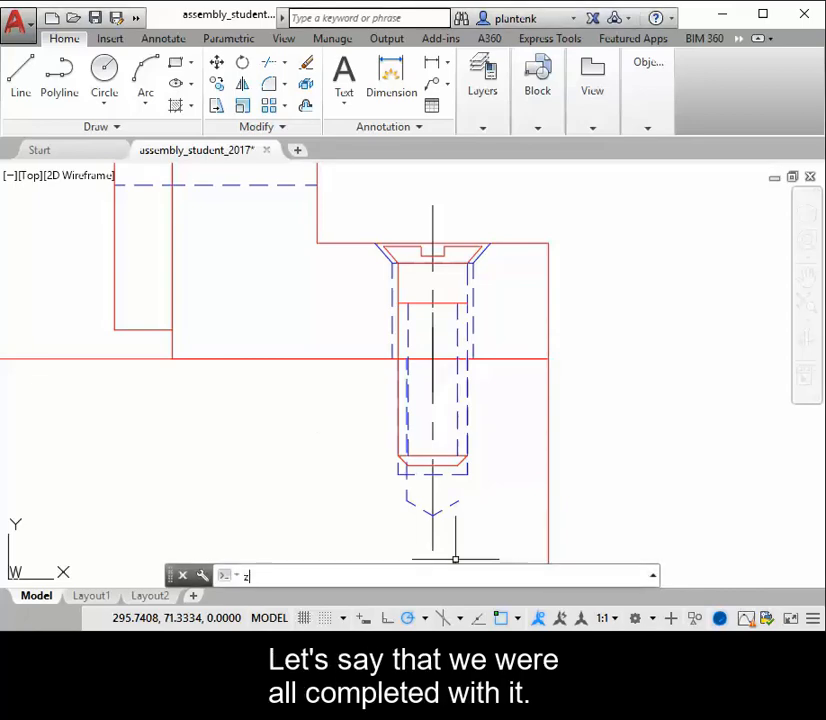
pyautogui.press('Return')
pyautogui.write('a')
pyautogui.press('Return')
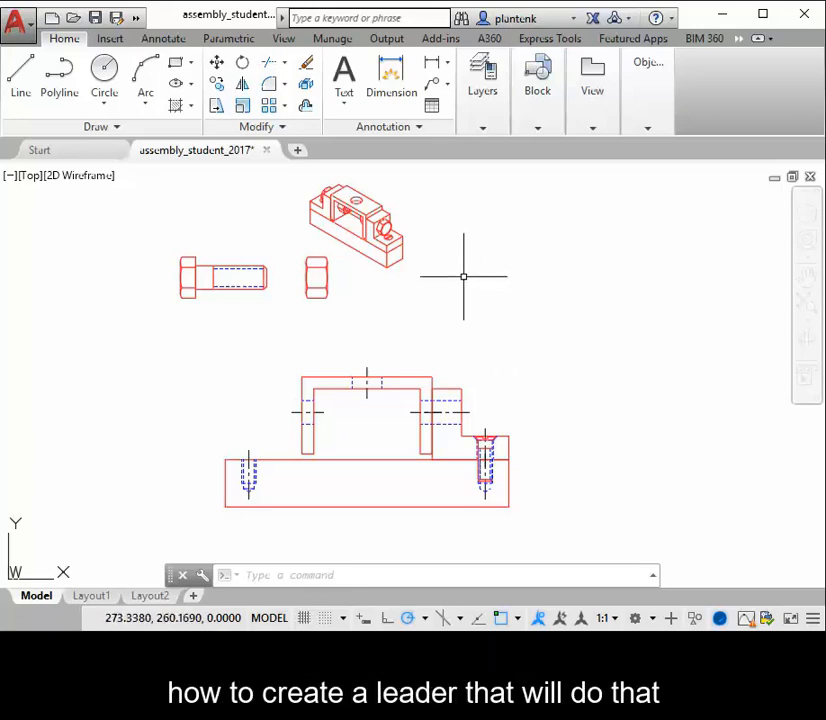
pyautogui.click(172, 40)
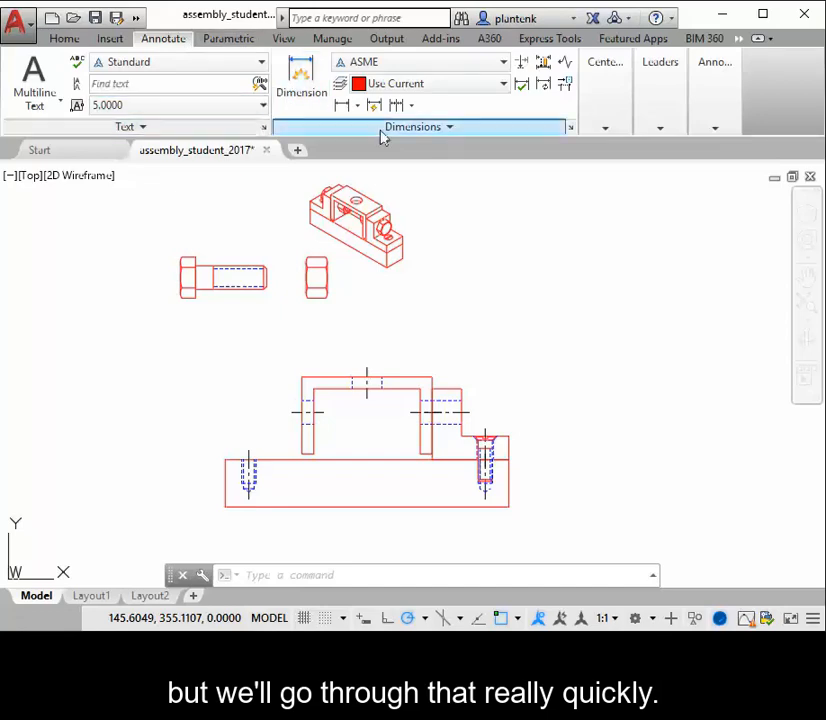
pyautogui.click(665, 133)
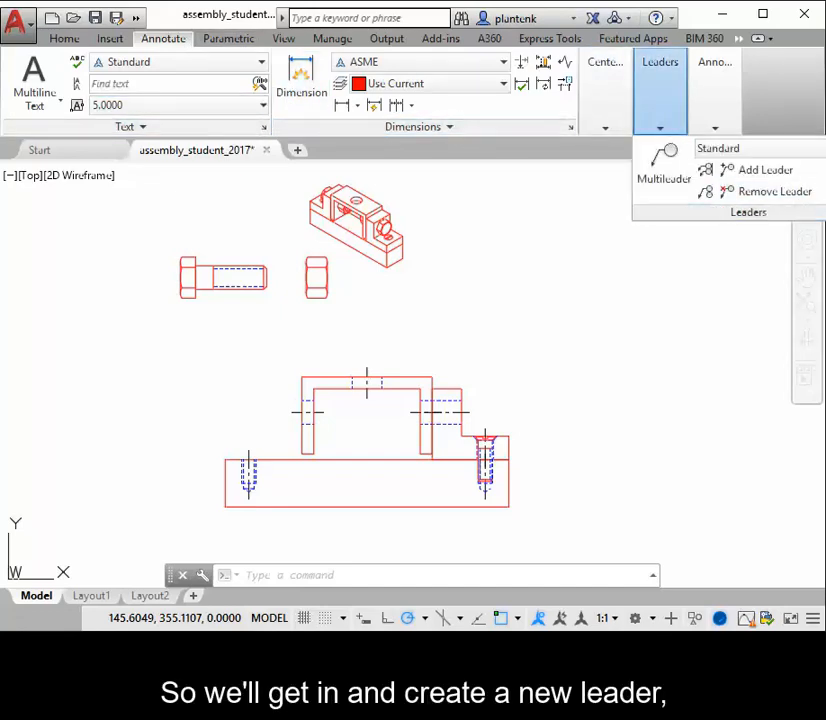
pyautogui.click(824, 212)
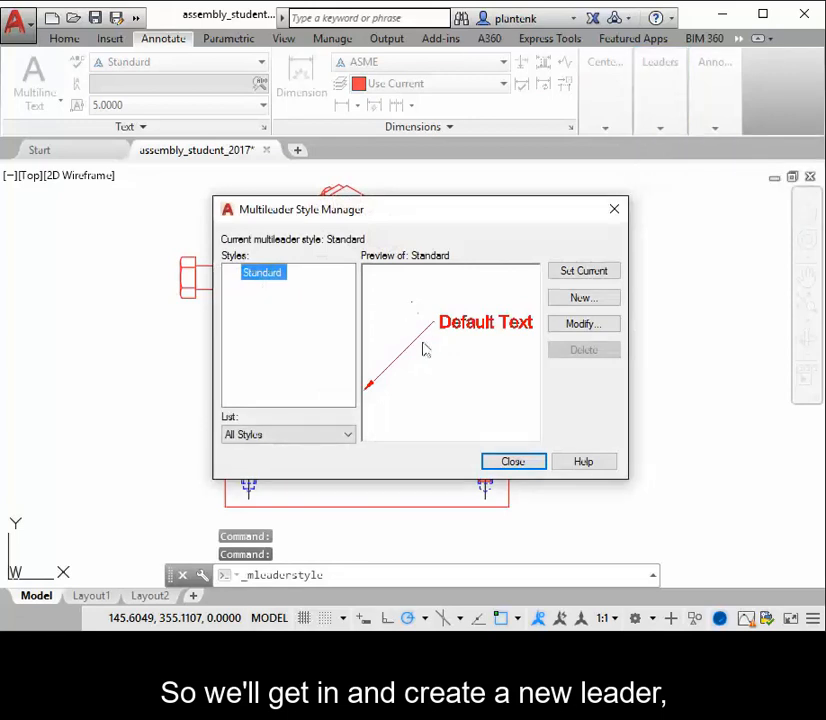
pyautogui.click(586, 302)
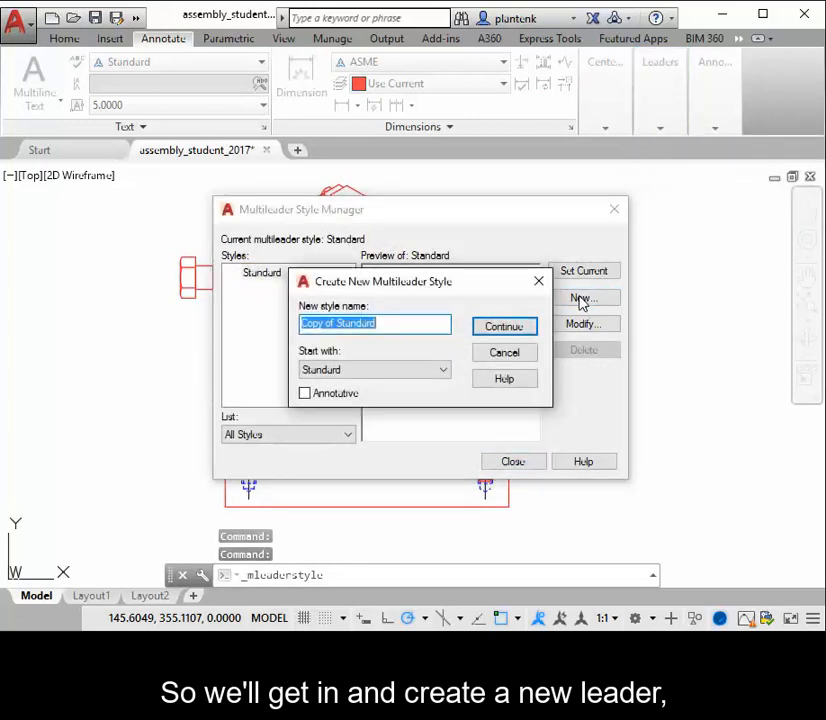
pyautogui.write('bu')
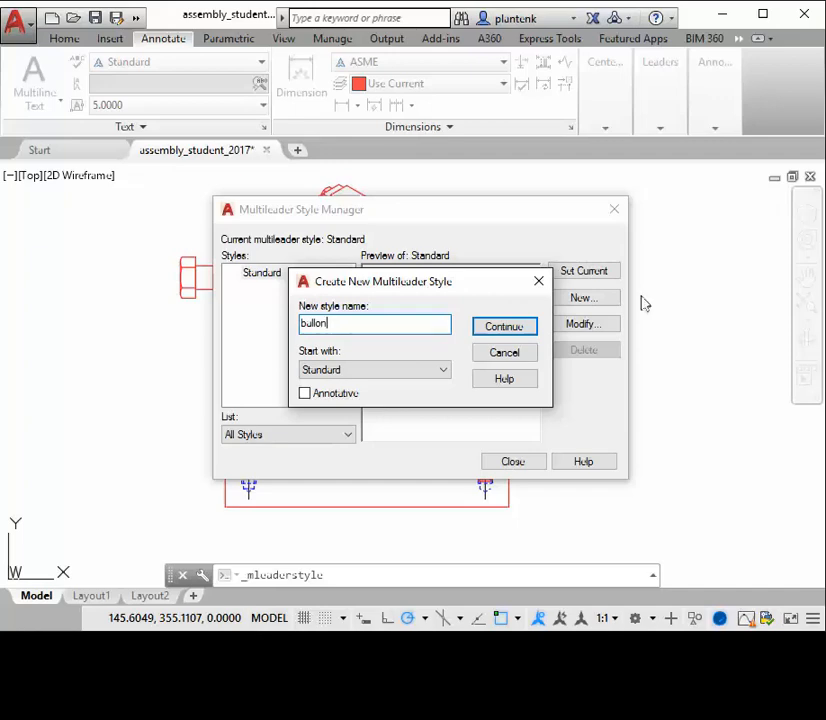
pyautogui.write('llon')
pyautogui.press('BackSpace')
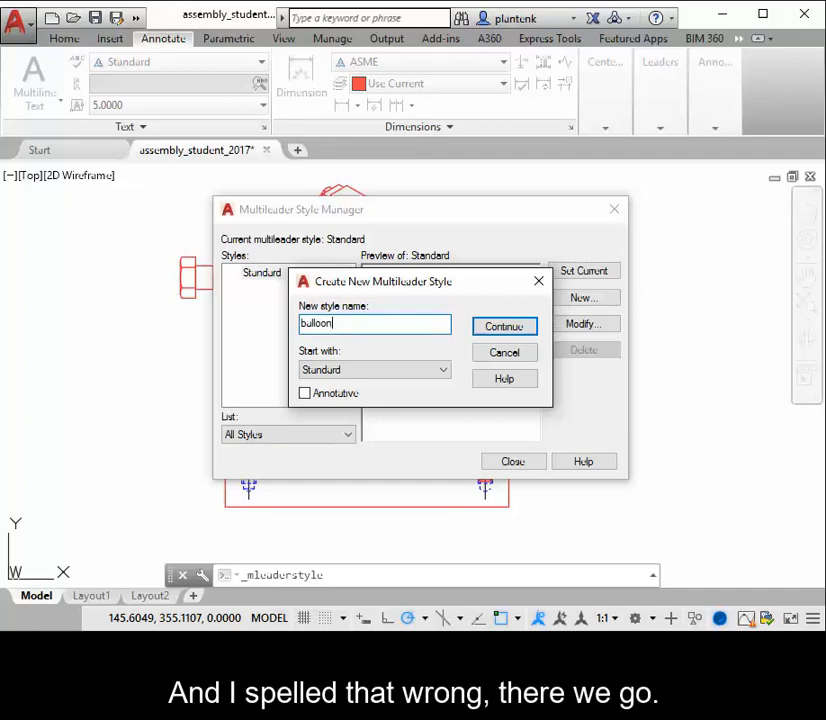
pyautogui.click(518, 330)
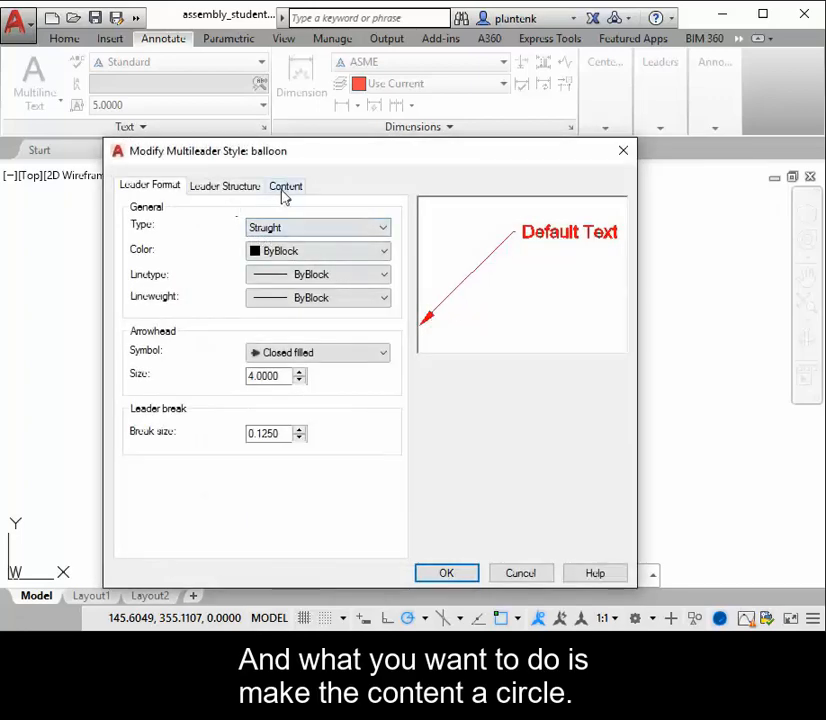
# Set the balloon style's multileader type to Block with Circle as the source block.
pyautogui.click(284, 188)
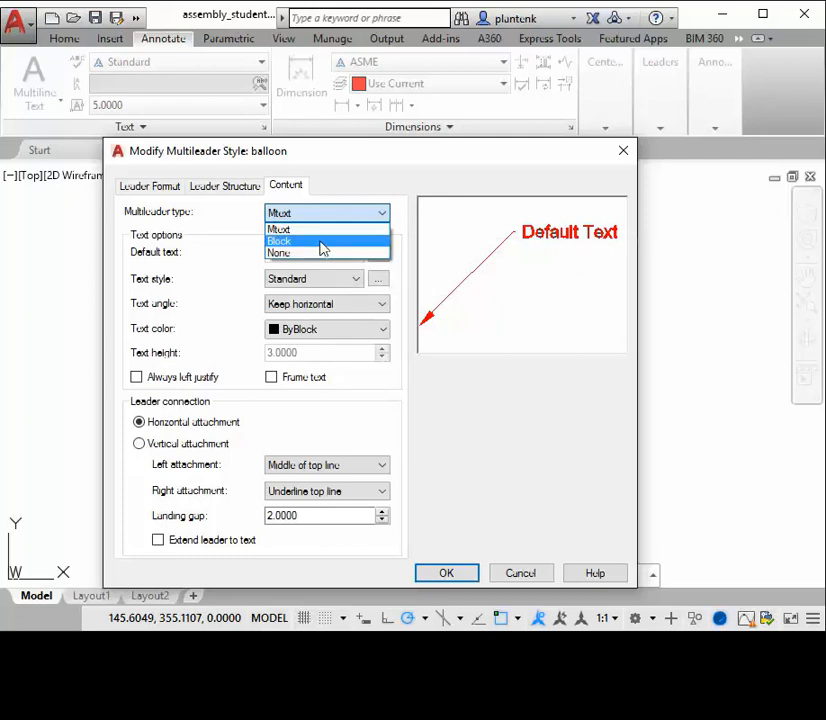
pyautogui.click(322, 242)
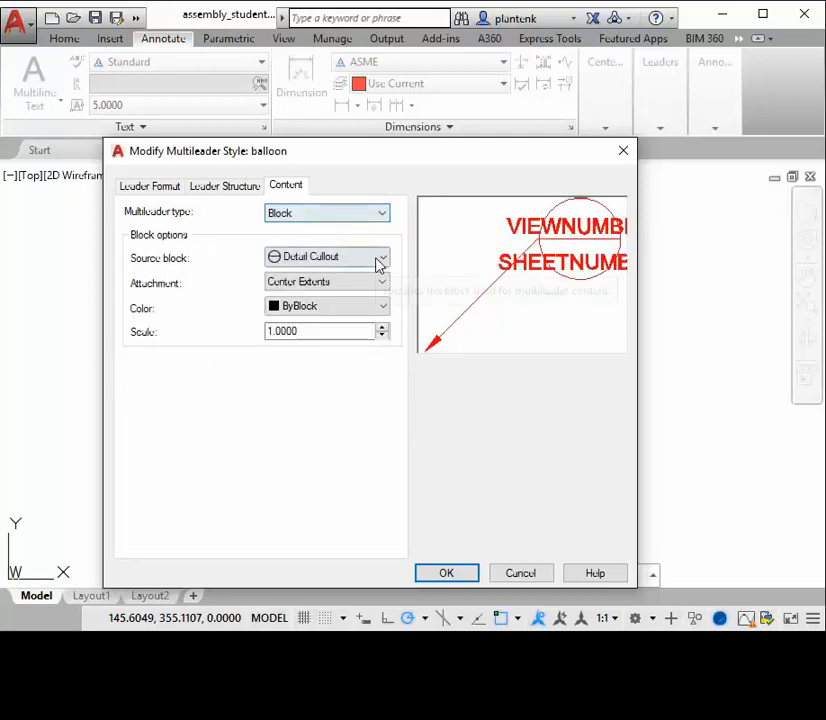
pyautogui.click(380, 258)
pyautogui.click(331, 305)
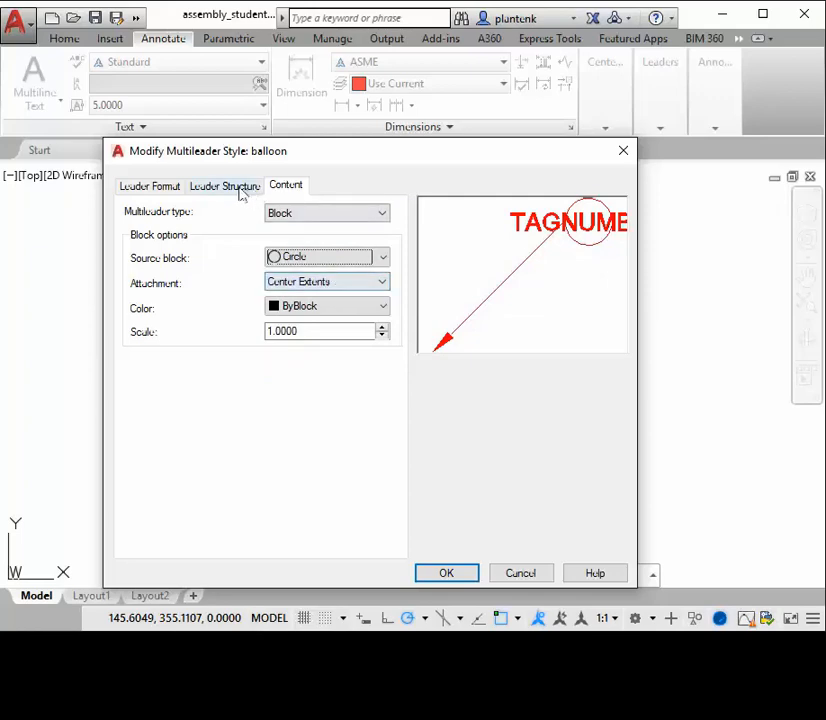
# Turn off the automatically included landing in the balloon style, then save the style and close the style manager.
pyautogui.click(238, 189)
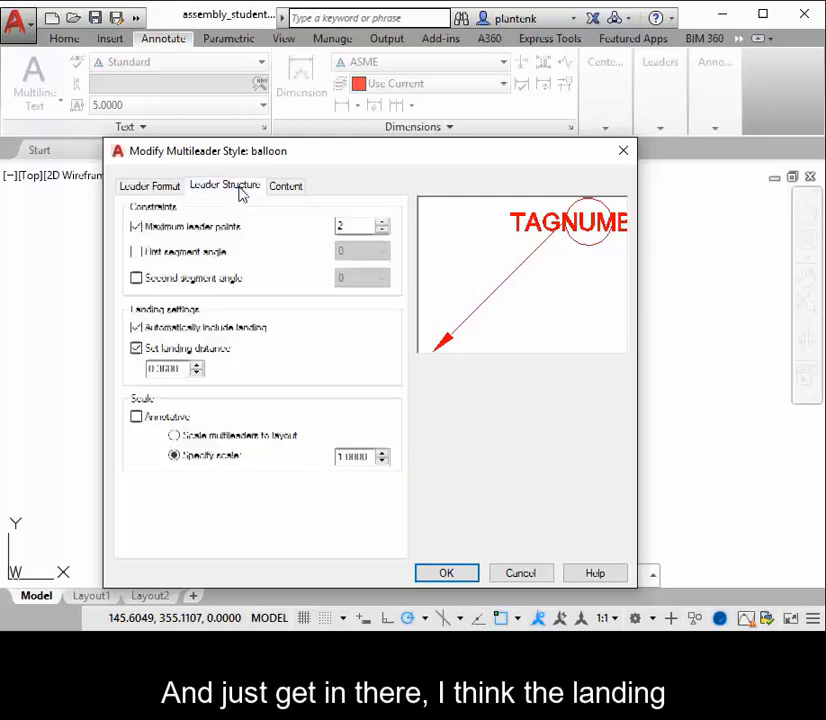
pyautogui.click(150, 186)
pyautogui.click(222, 187)
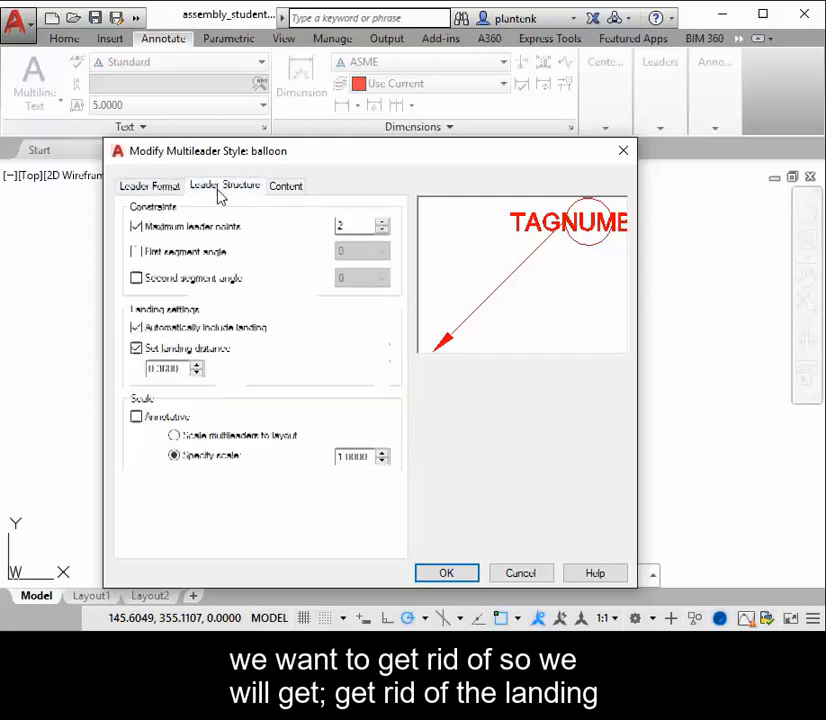
pyautogui.click(137, 329)
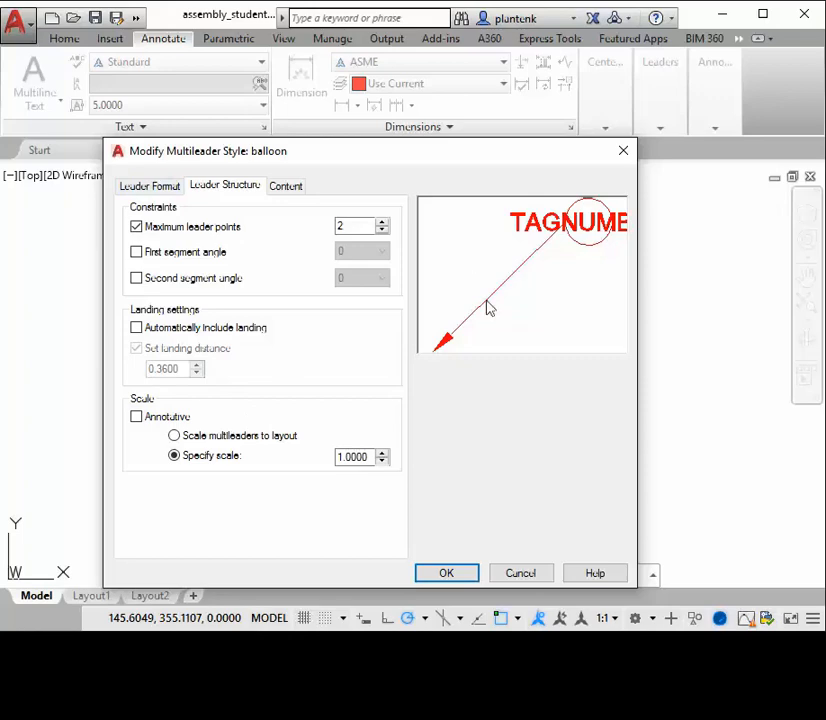
pyautogui.click(446, 574)
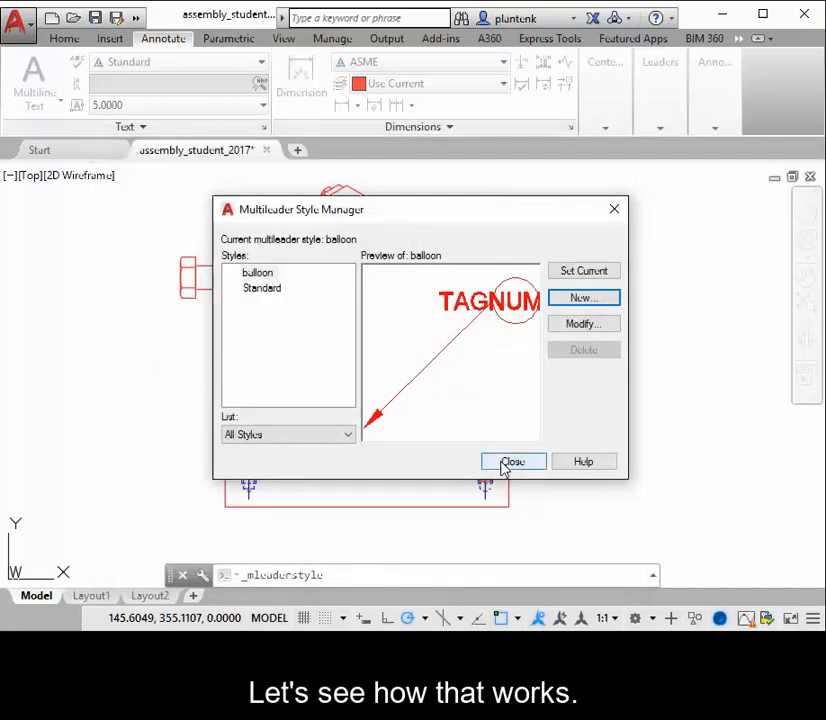
pyautogui.click(510, 462)
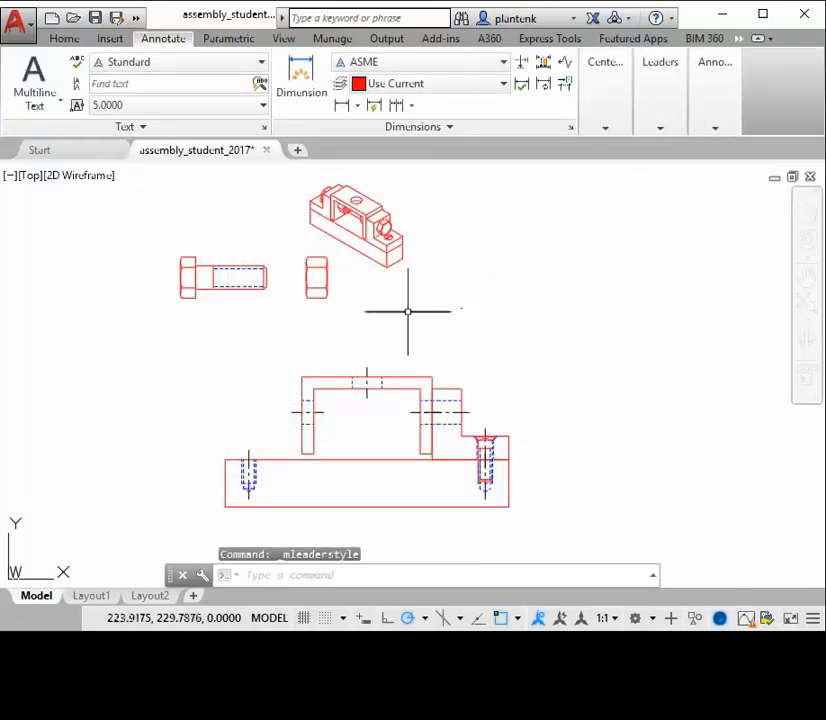
# Add a balloon multileader with tag number 1, pointing at the U-shaped plate's top edge right of its center hole.
pyautogui.click(660, 128)
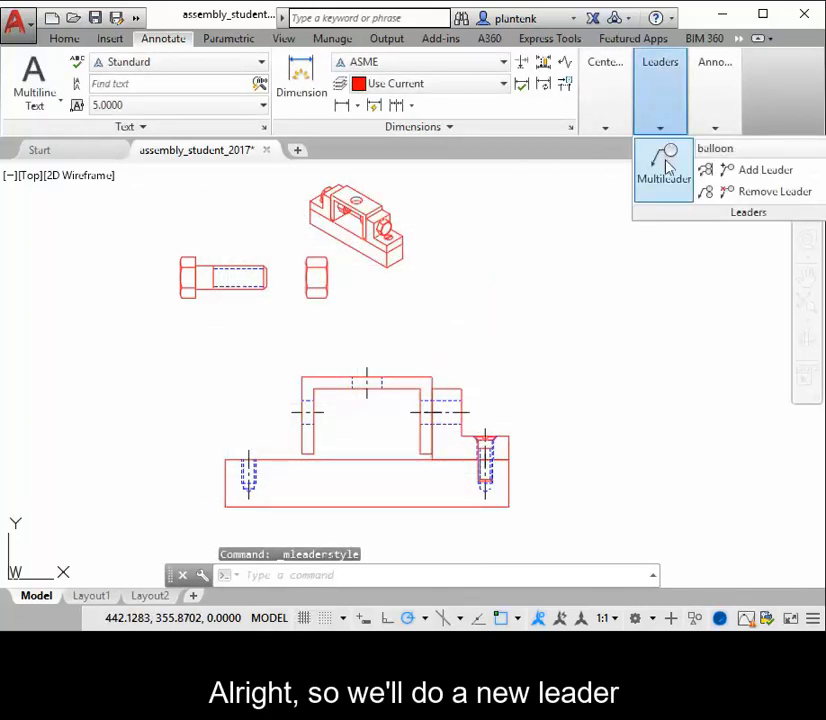
pyautogui.click(666, 170)
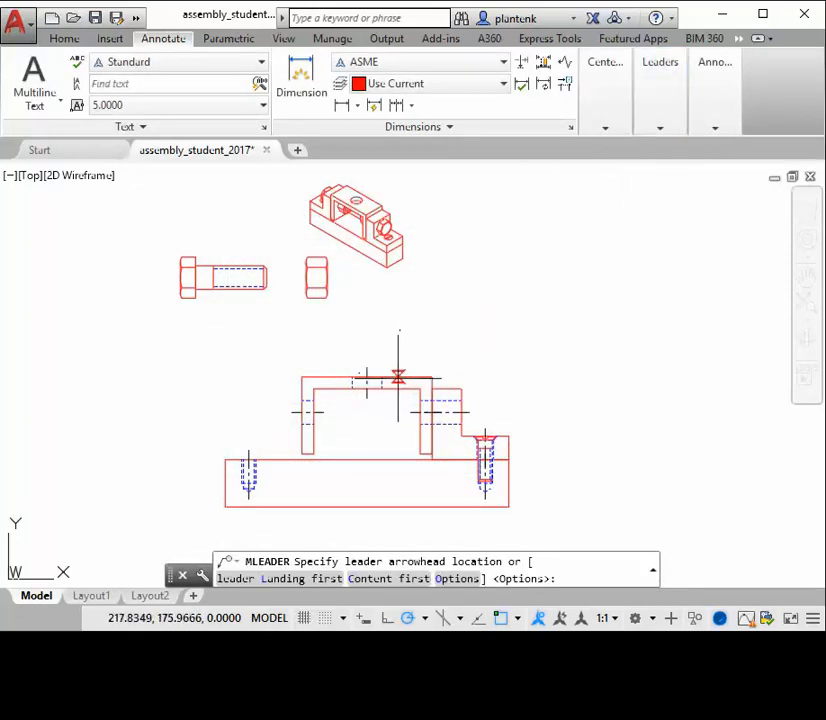
pyautogui.click(399, 377)
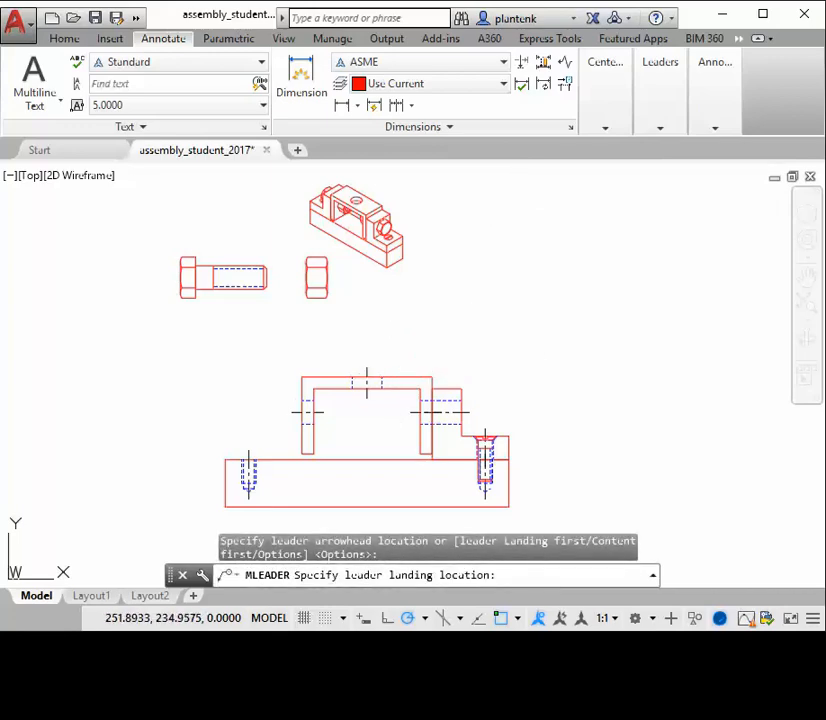
pyautogui.click(483, 341)
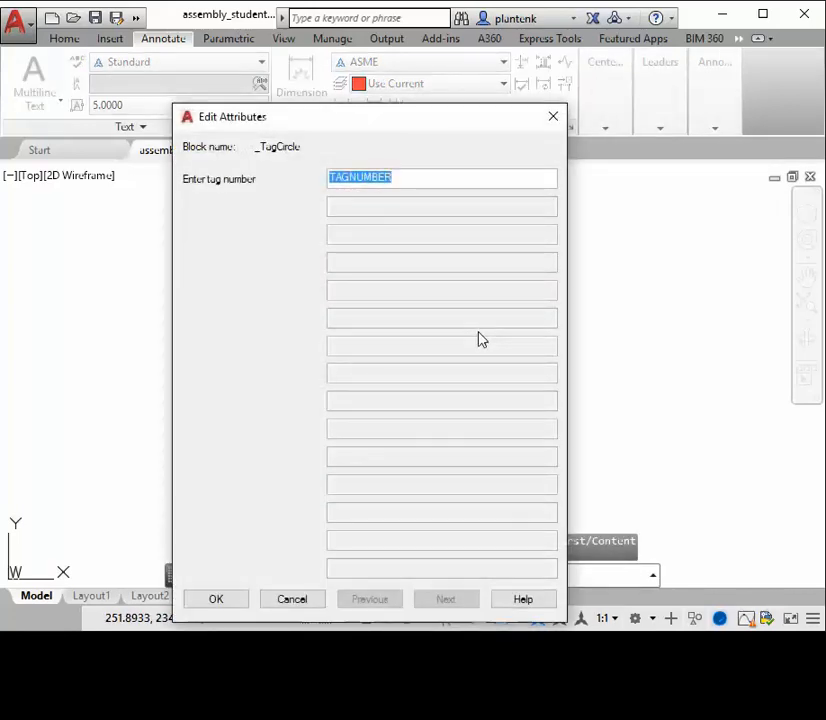
pyautogui.write('1')
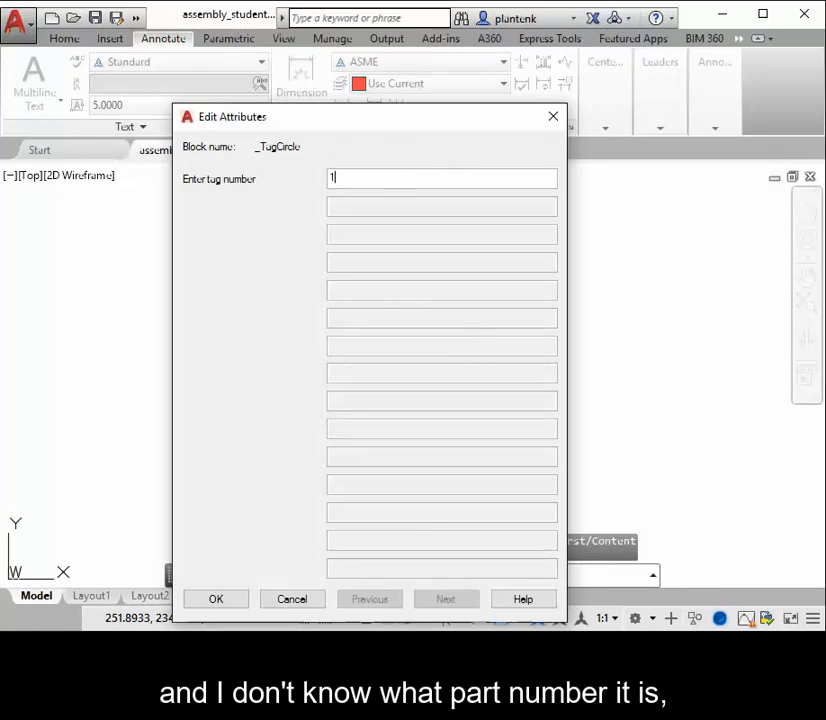
pyautogui.click(216, 598)
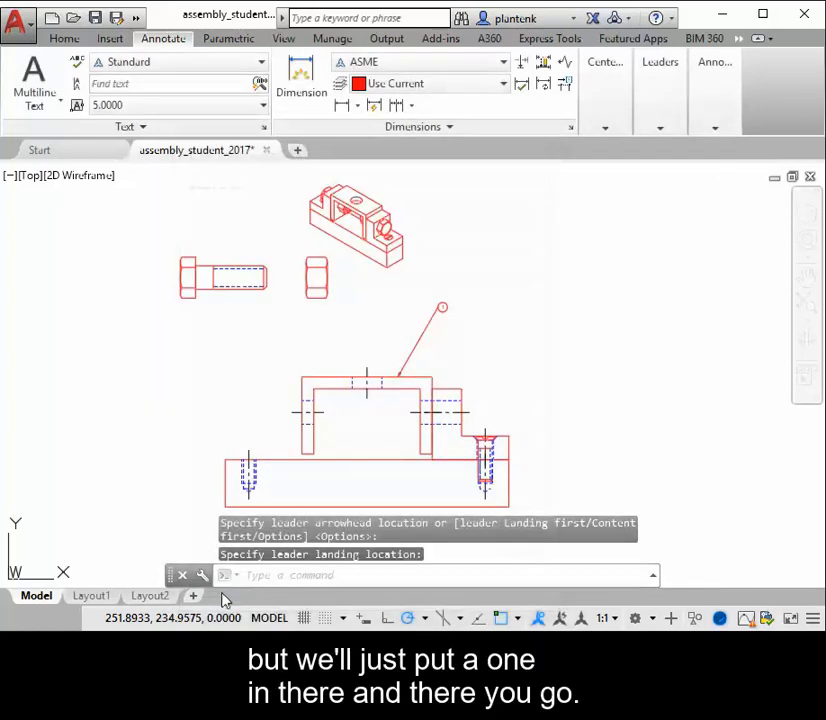
# Change balloon 1 to the Dimension layer.
pyautogui.scroll(4, 428, 340)
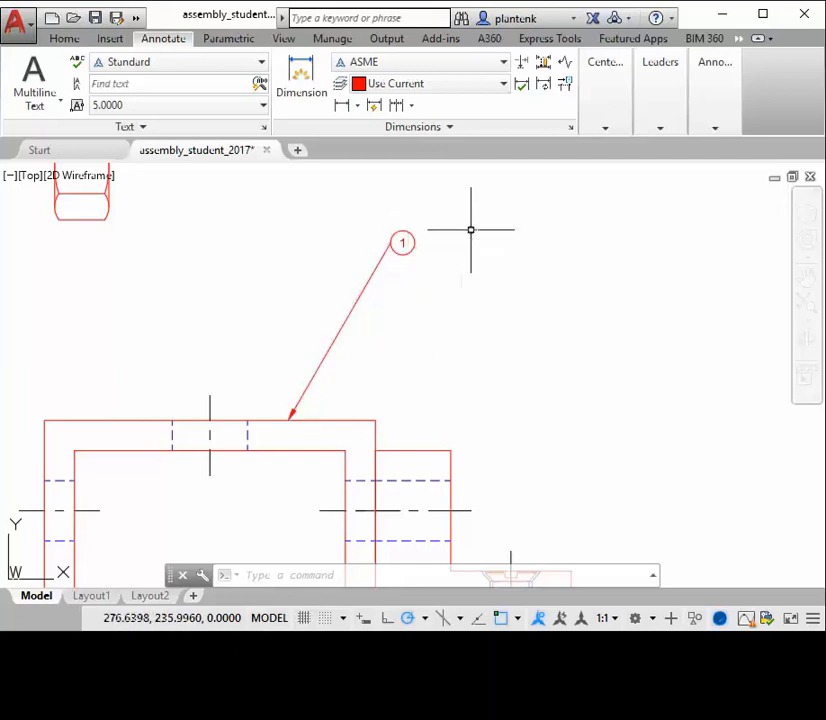
pyautogui.click(374, 271)
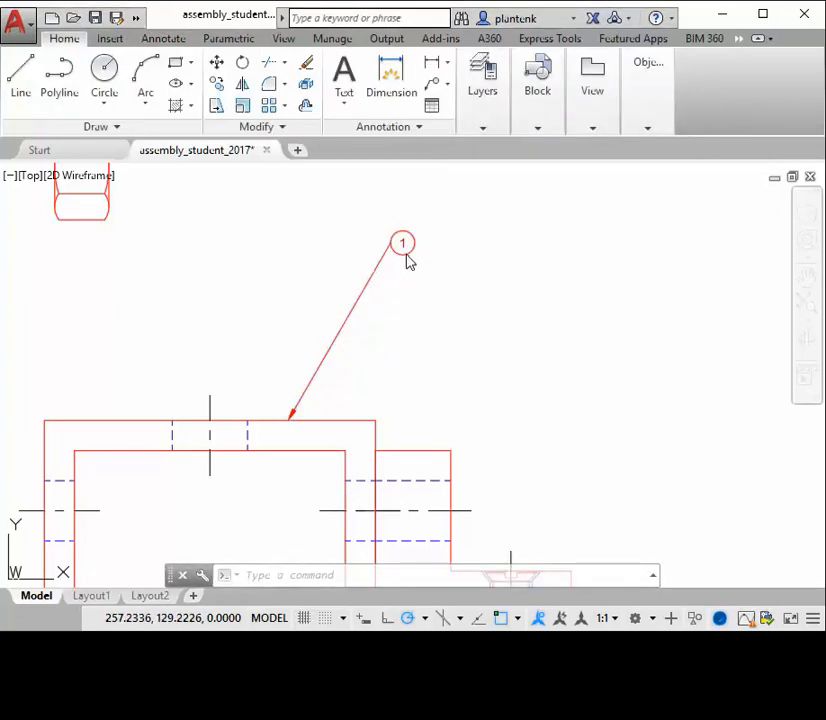
pyautogui.click(407, 262)
pyautogui.moveTo(535, 133)
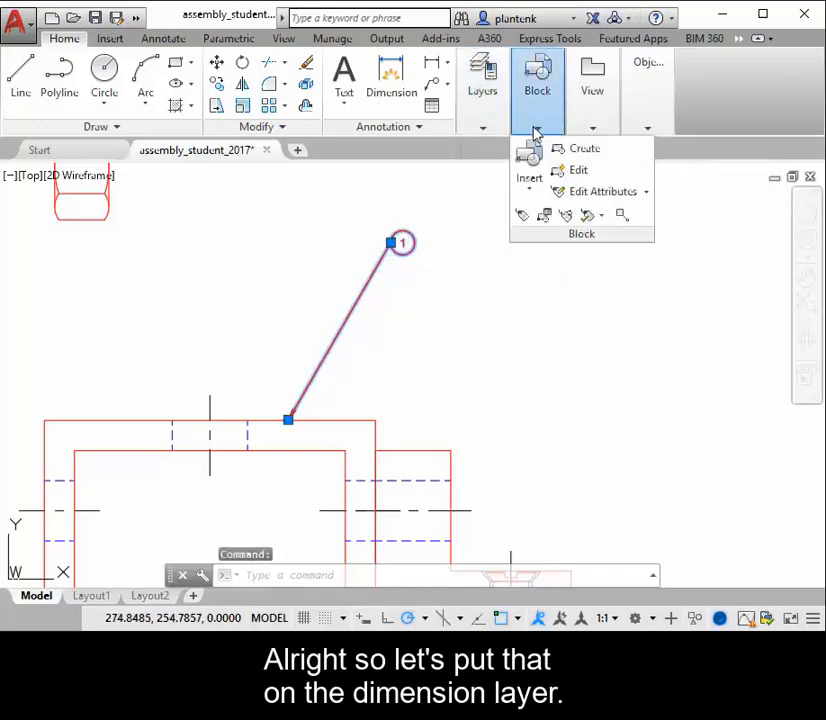
pyautogui.click(488, 129)
pyautogui.click(553, 148)
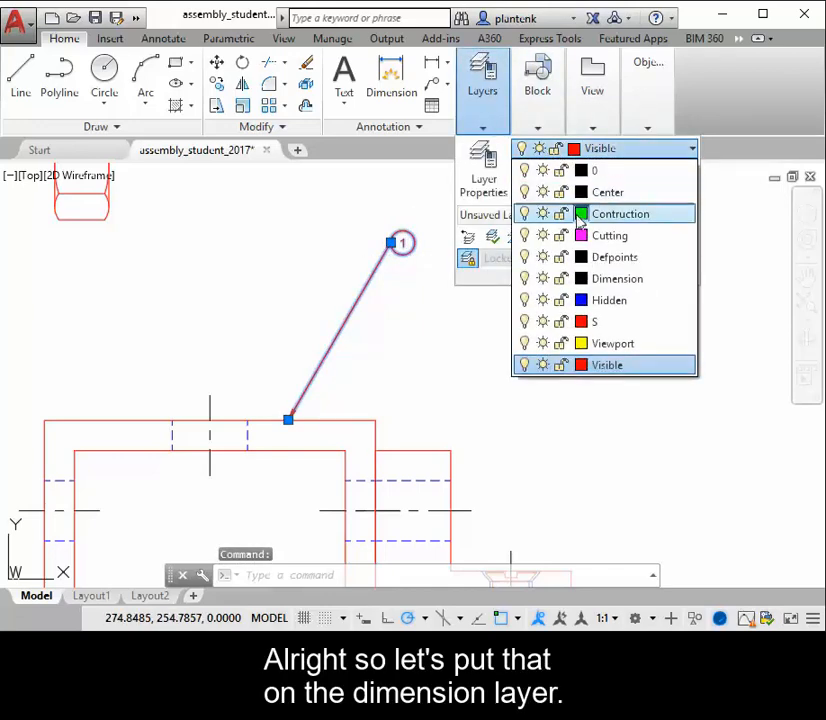
pyautogui.click(612, 278)
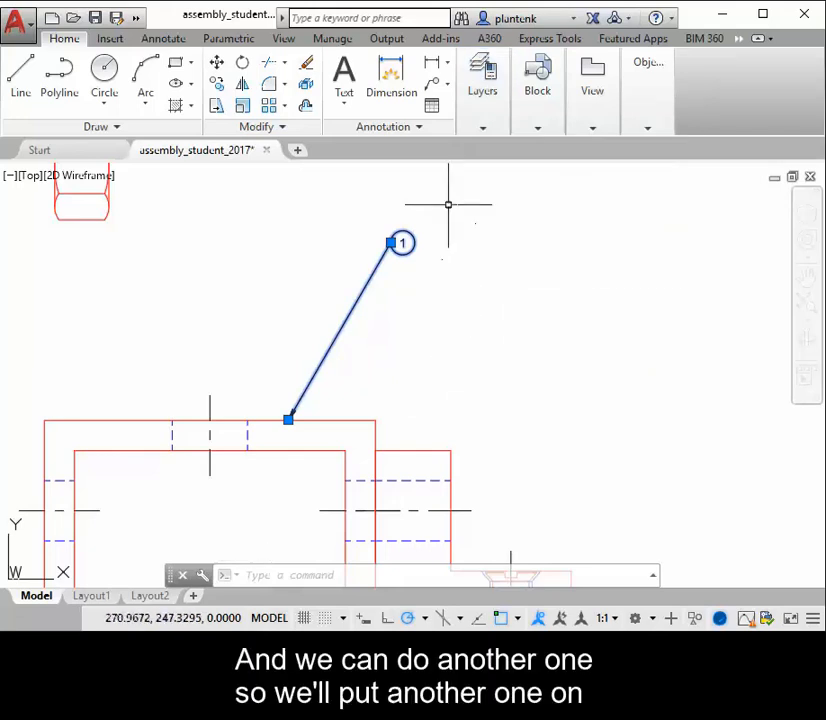
# Add a second balloon multileader with tag number 2, pointing at the top edge of the L-bracket.
pyautogui.click(437, 84)
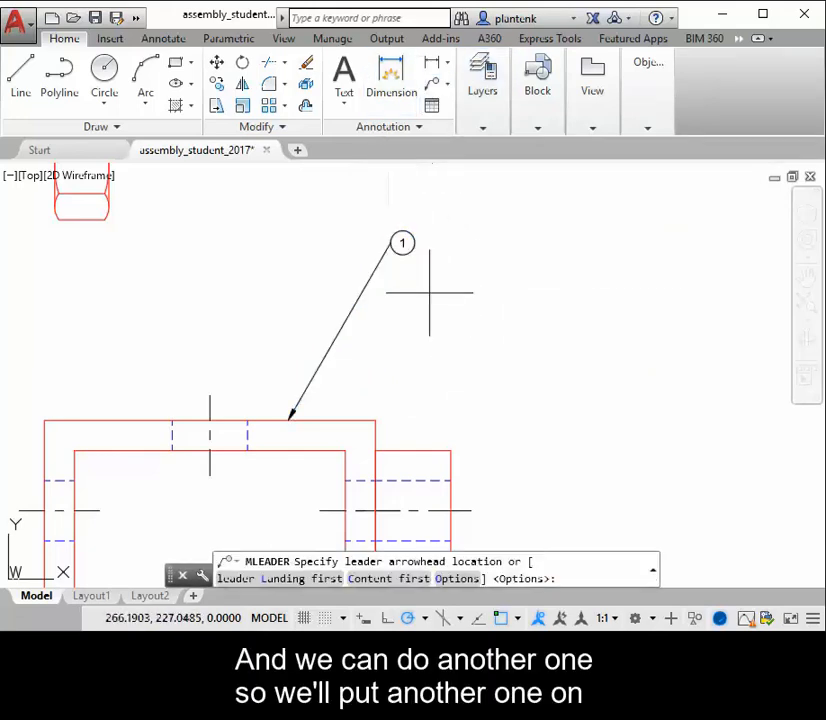
pyautogui.click(415, 447)
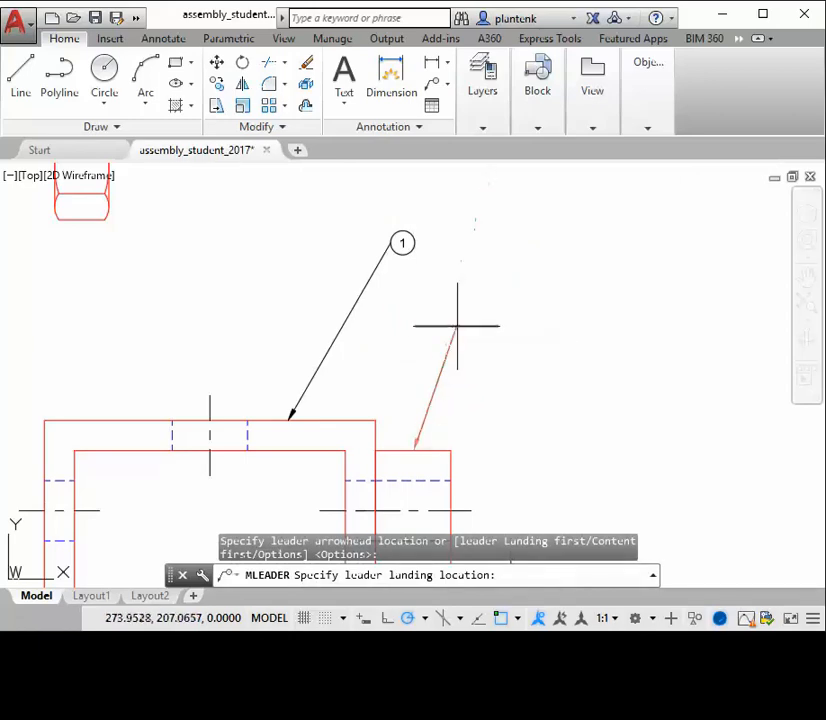
pyautogui.click(455, 329)
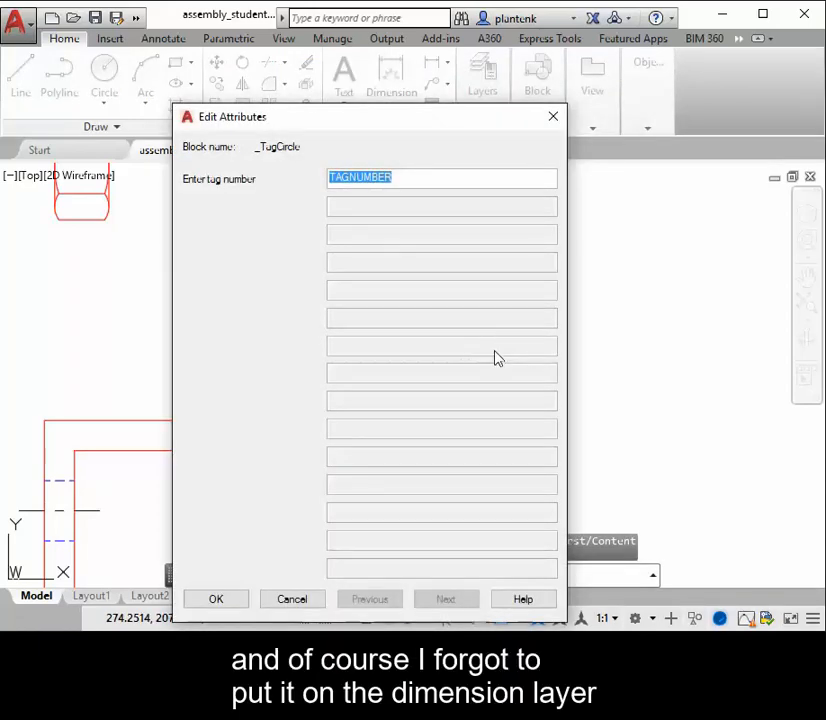
pyautogui.write('2')
pyautogui.click(214, 598)
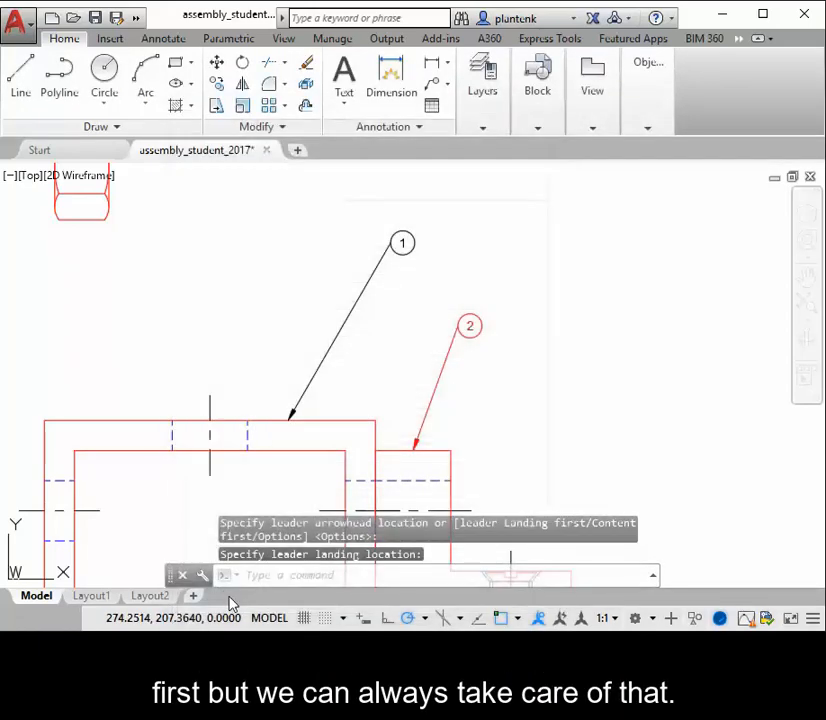
# Change balloon 2 to the Dimension layer.
pyautogui.click(469, 340)
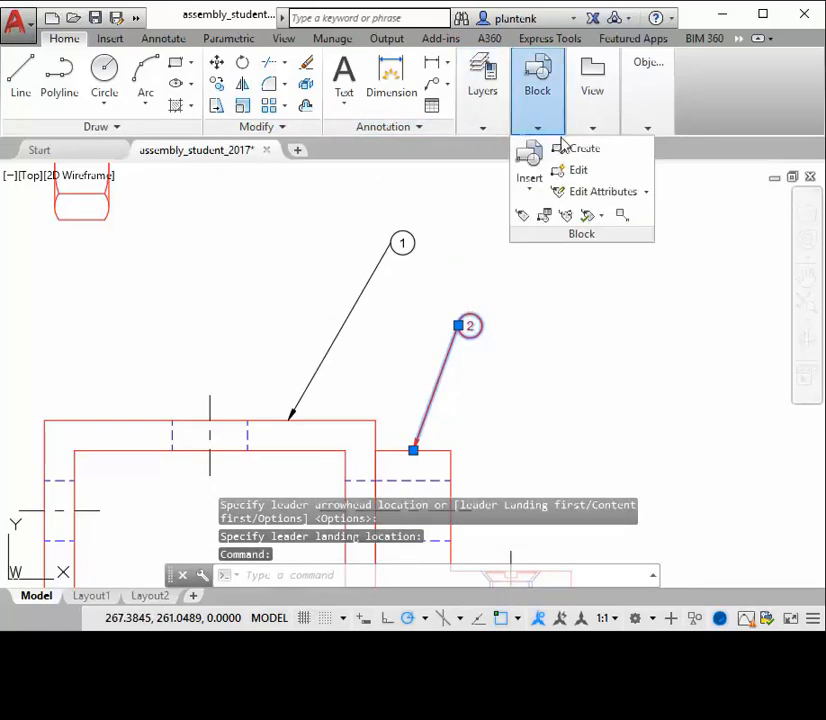
pyautogui.moveTo(483, 110)
pyautogui.click(576, 150)
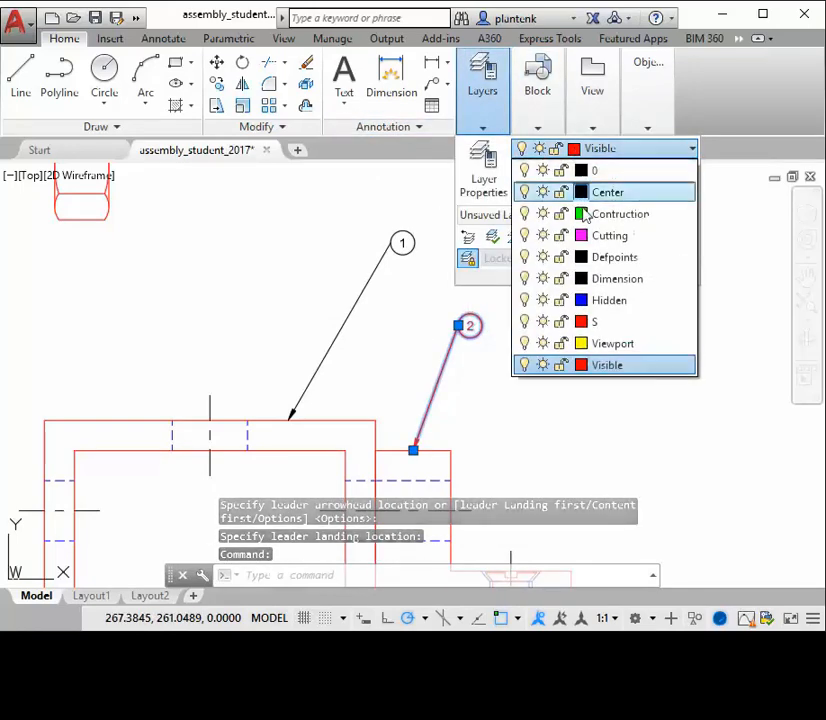
pyautogui.click(612, 280)
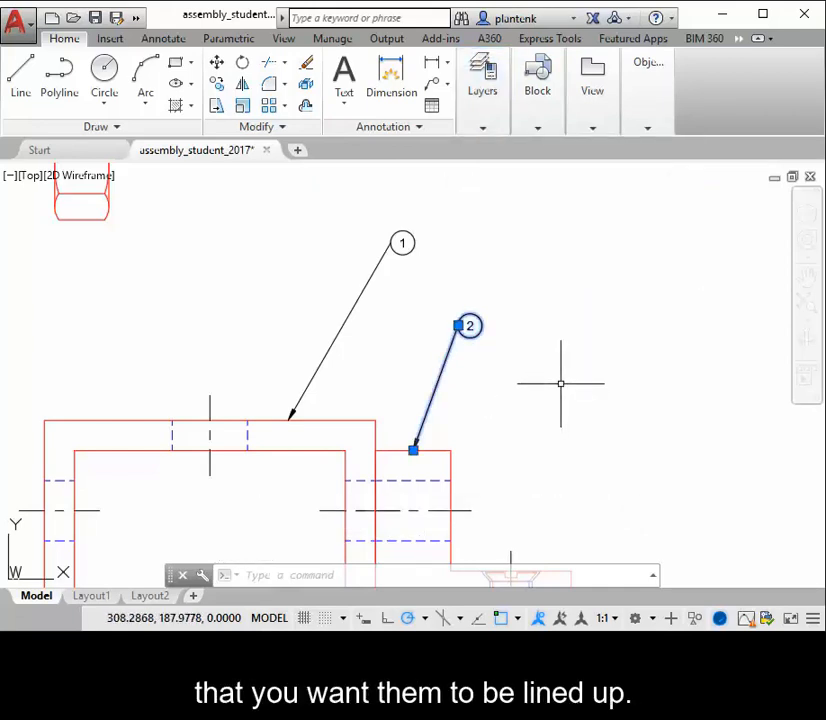
# Align balloon 2 horizontally with balloon 1 using the multileader Align command, keeping the current spacing.
pyautogui.press('Escape')
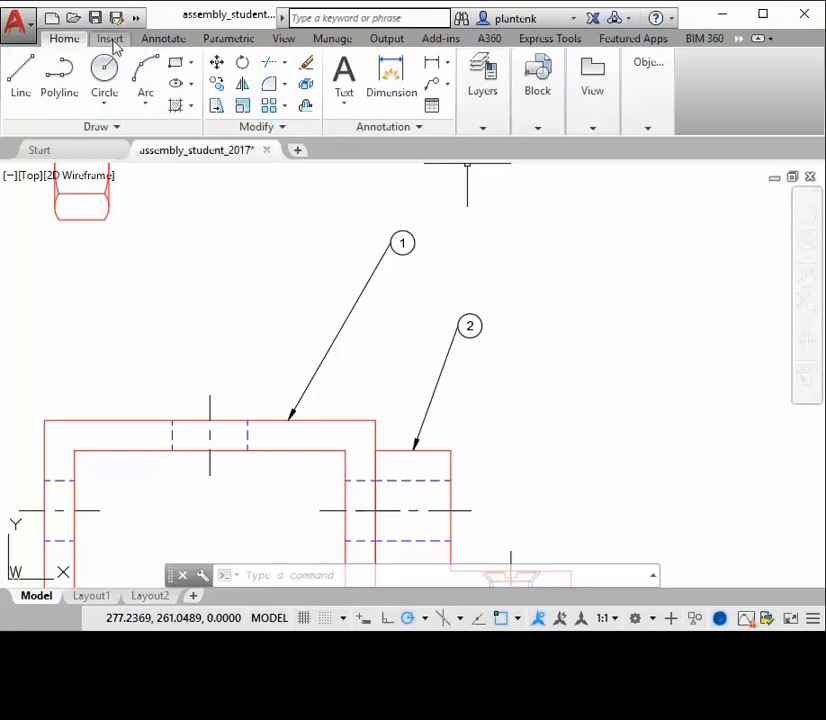
pyautogui.click(163, 40)
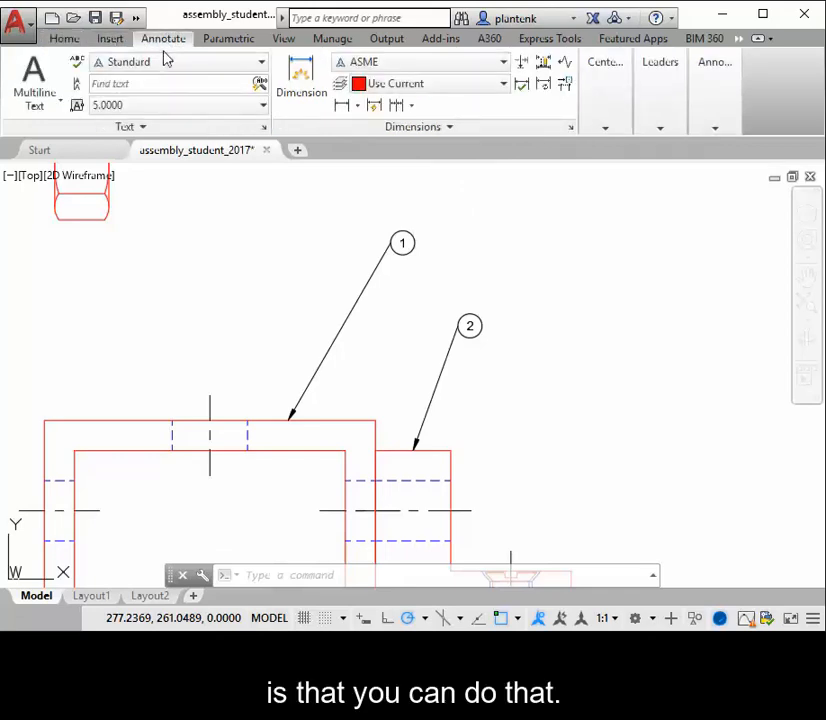
pyautogui.click(660, 130)
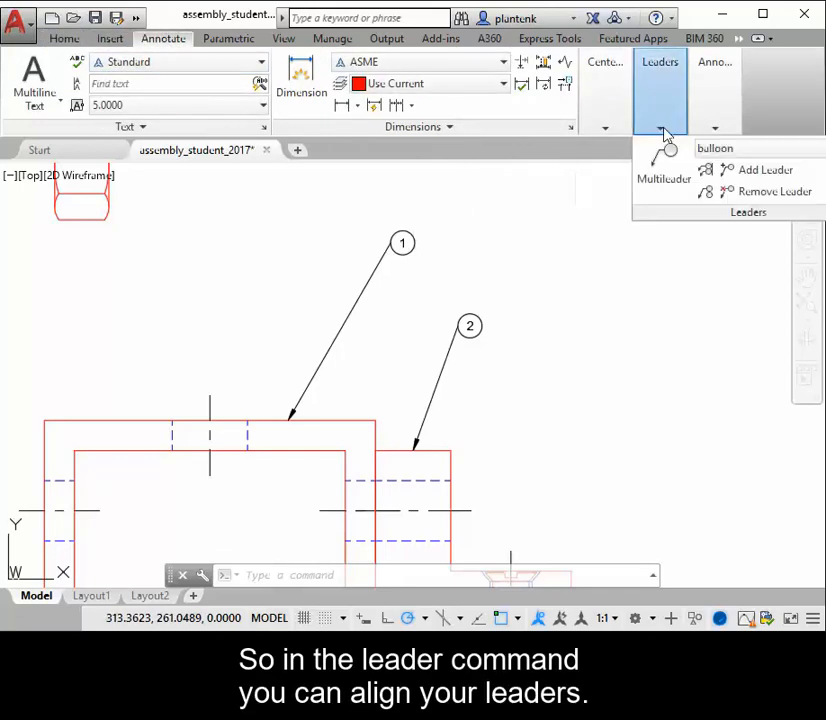
pyautogui.click(703, 172)
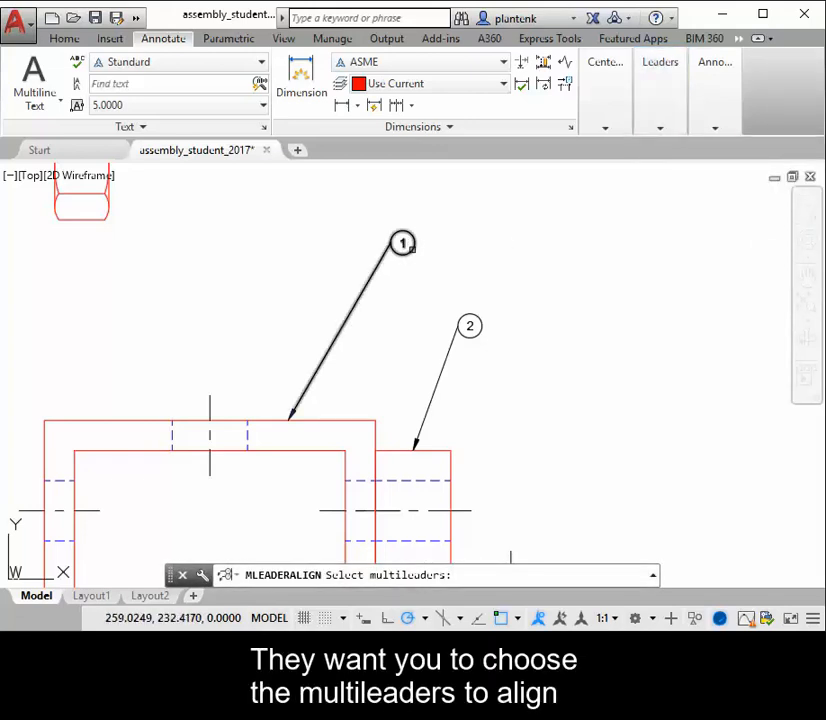
pyautogui.click(411, 248)
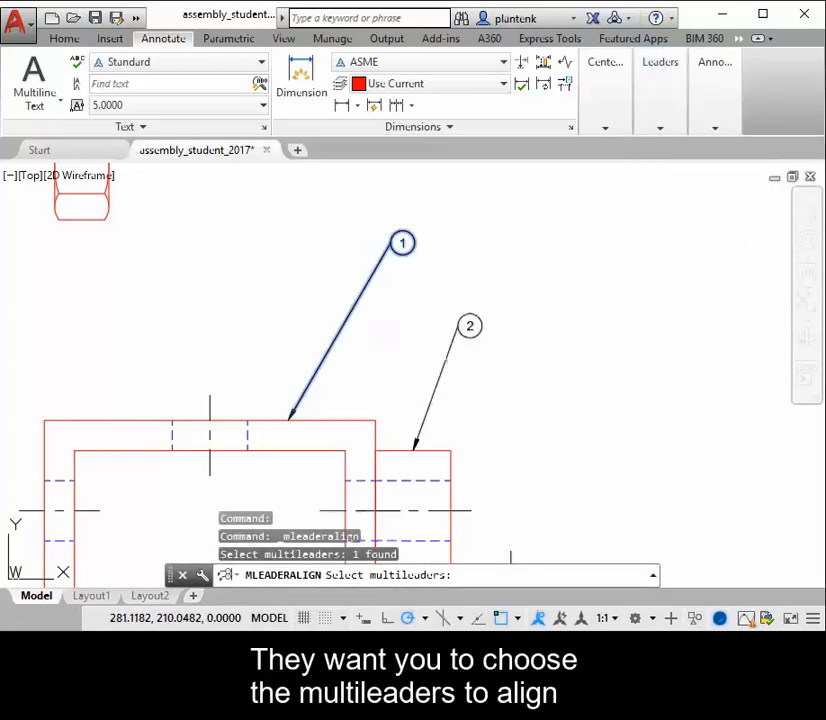
pyautogui.click(473, 316)
pyautogui.press('Return')
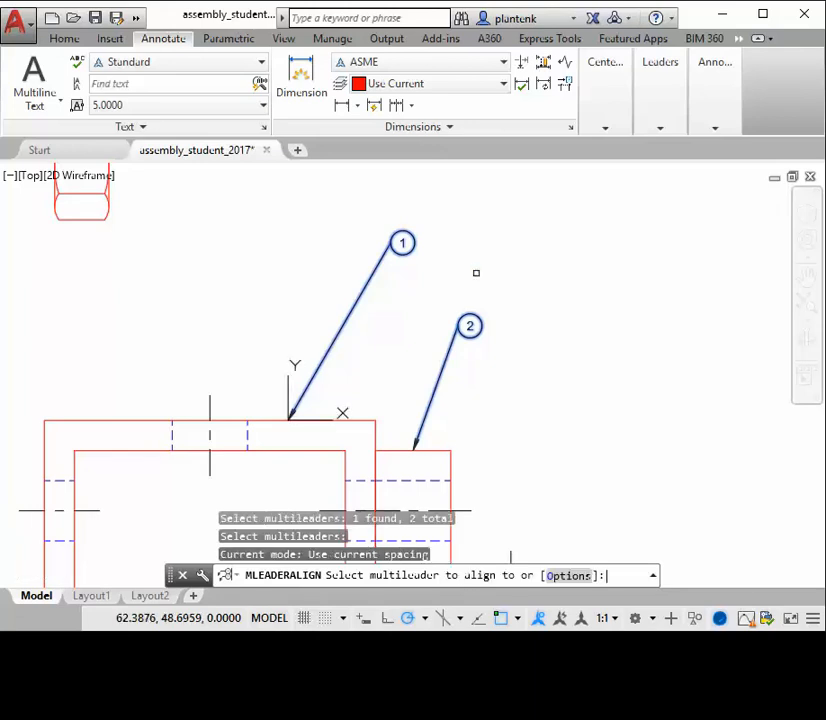
pyautogui.click(407, 252)
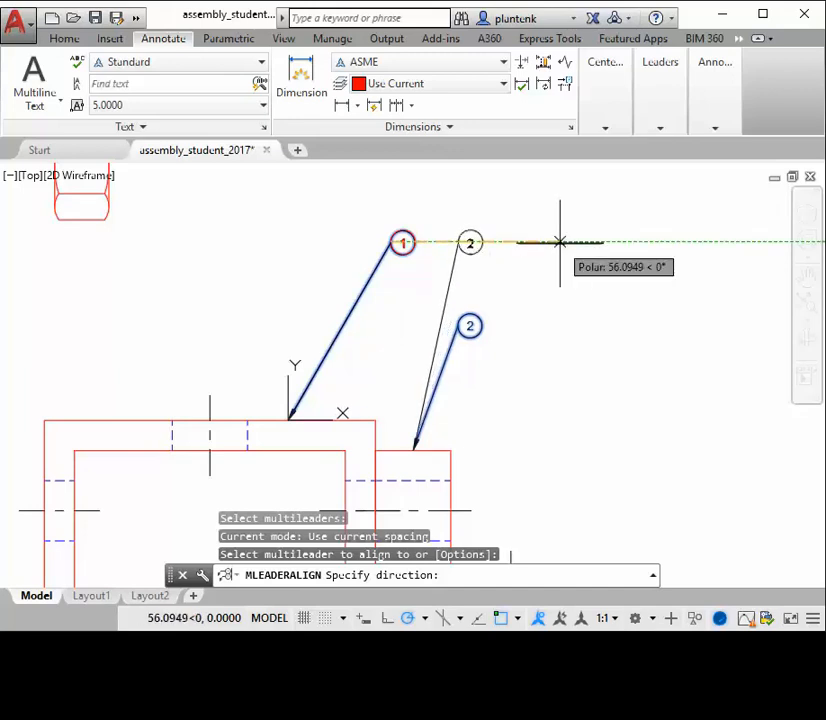
pyautogui.click(560, 242)
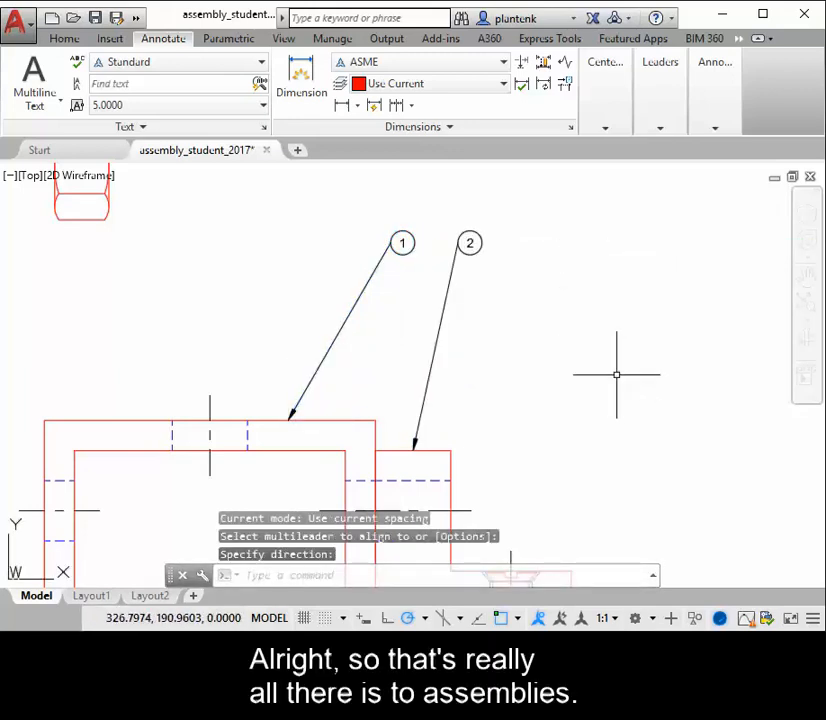
# Zoom to show the entire drawing with the ballooned assembly, using the All option.
pyautogui.write('z')
pyautogui.press('Return')
pyautogui.press('Return')
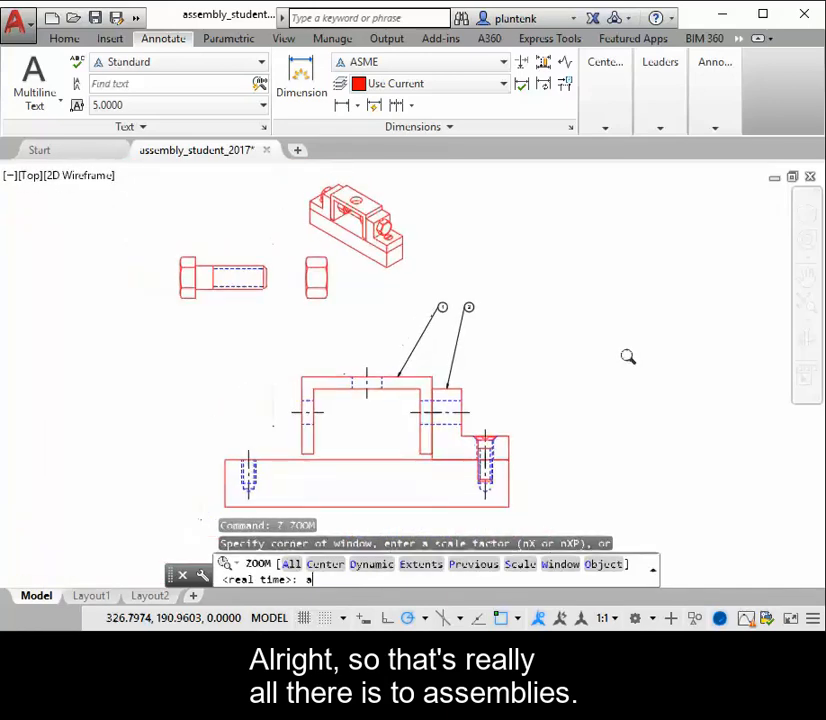